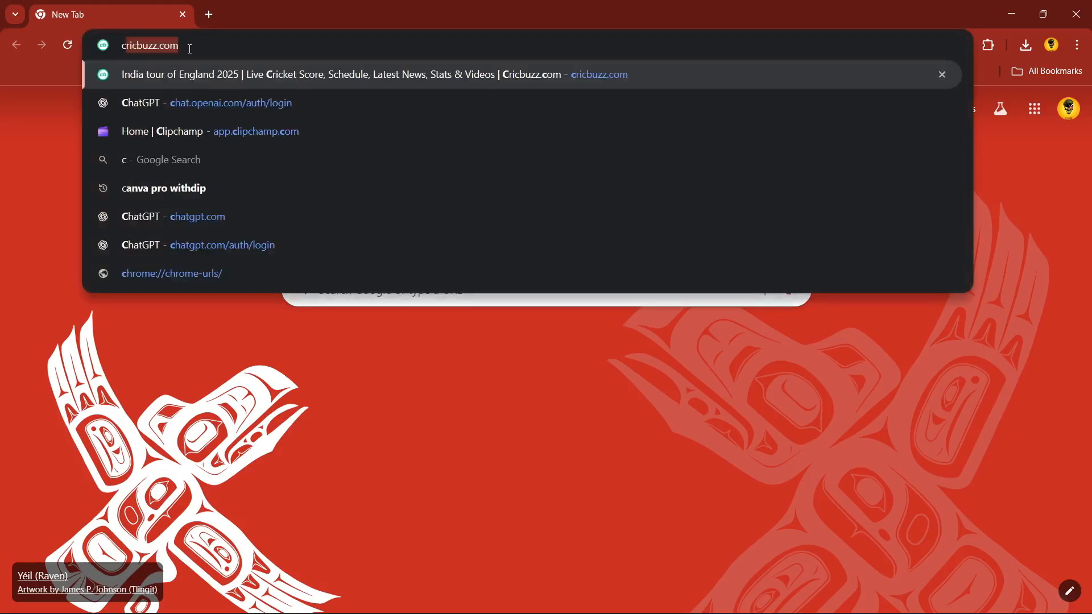
- Open ChatGPT and request a prompt for generating a realistic avatar of a beautiful lady in Indian style
key("Return")
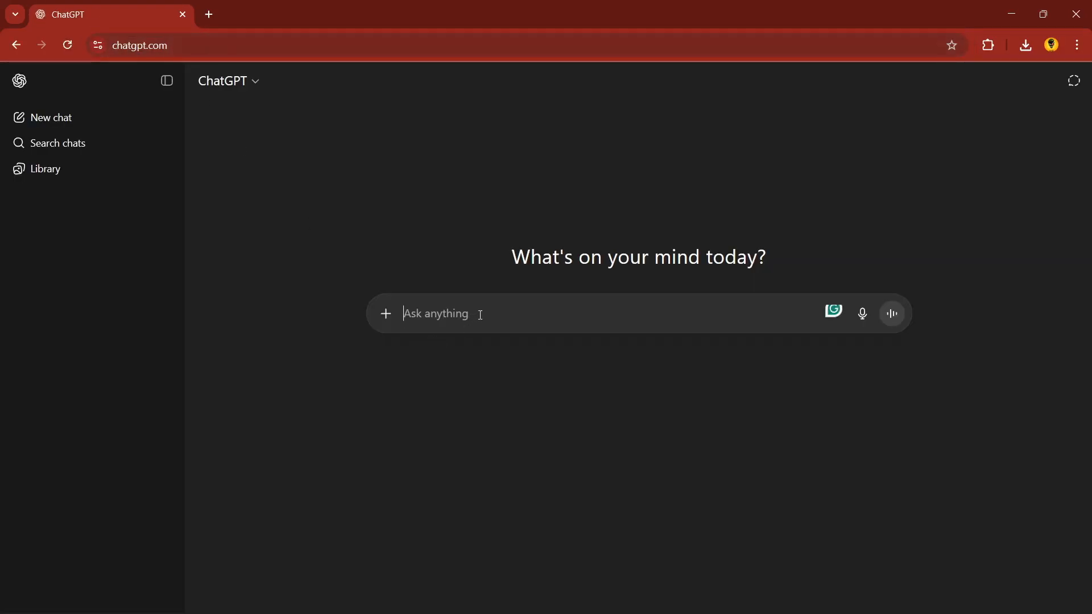
type("I")
key("Caps_Lock")
type("want to generate a ")
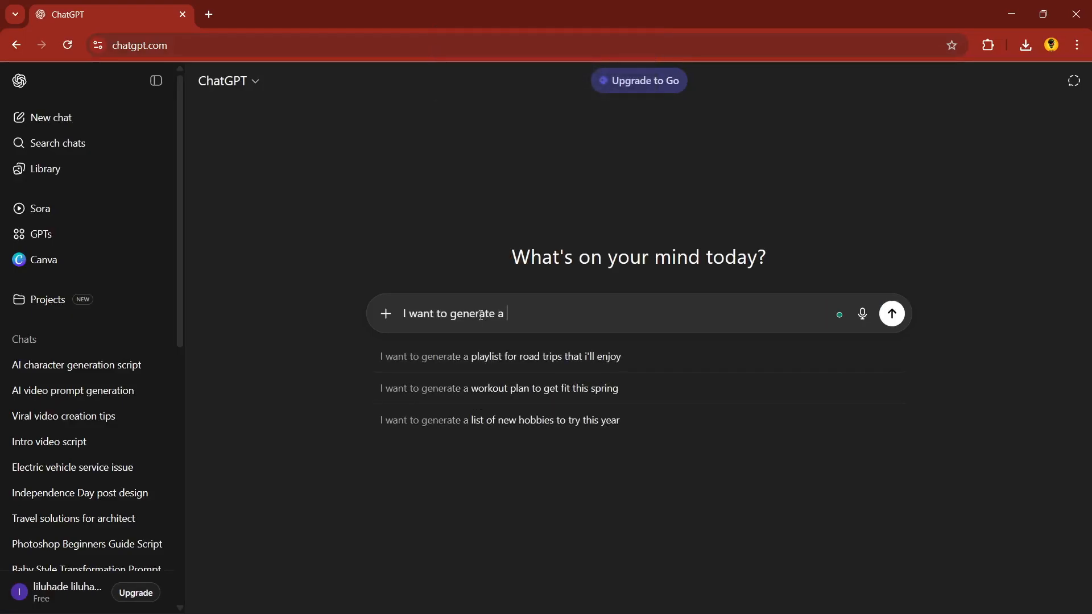
type("avat")
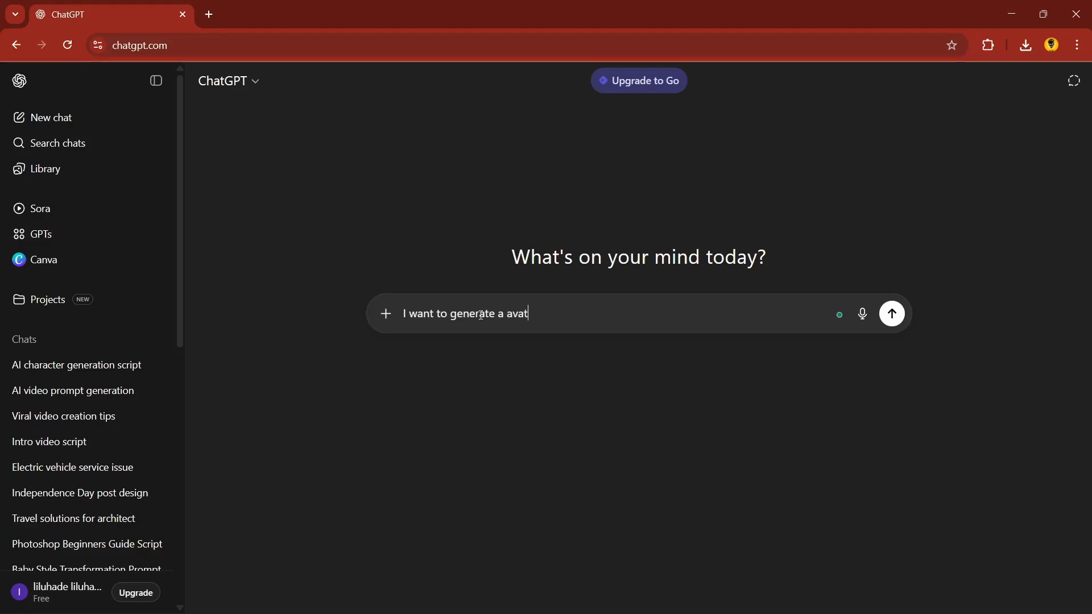
type("ar of a beautiful lady ")
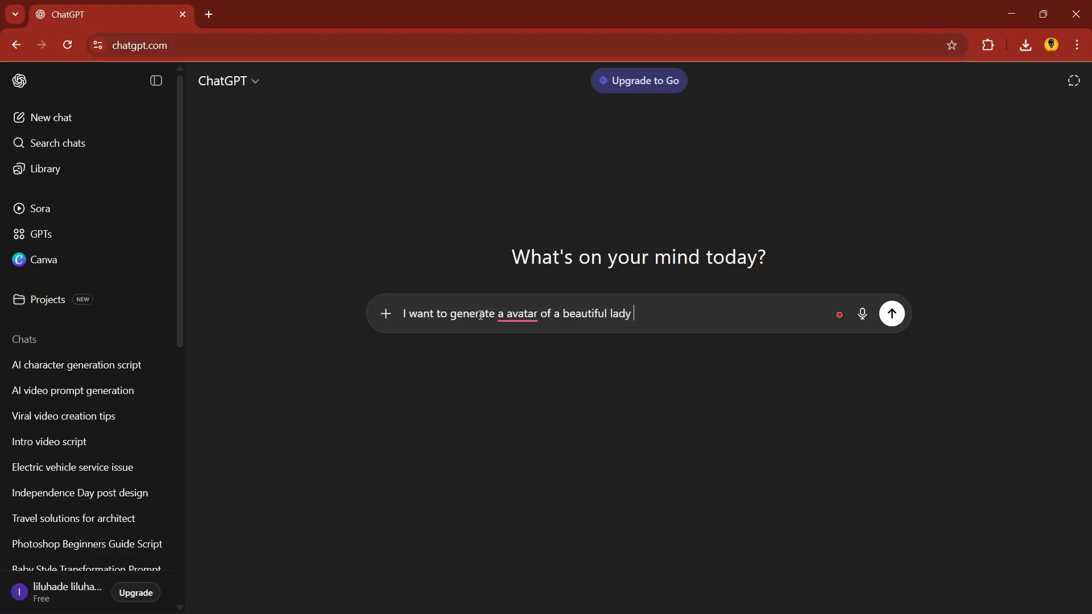
type("in indian style")
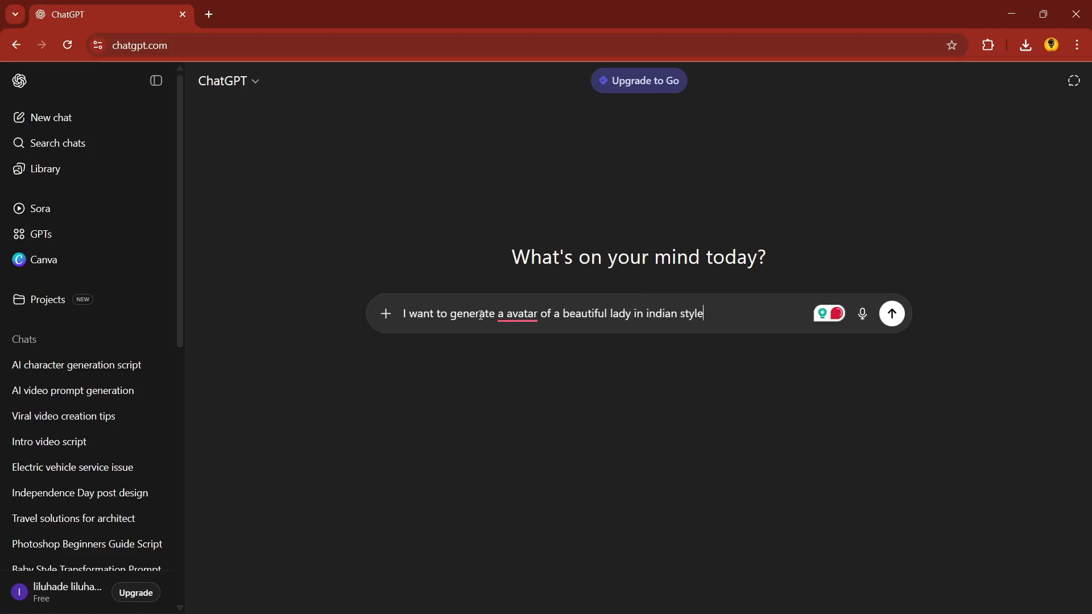
type(" in a realistic way")
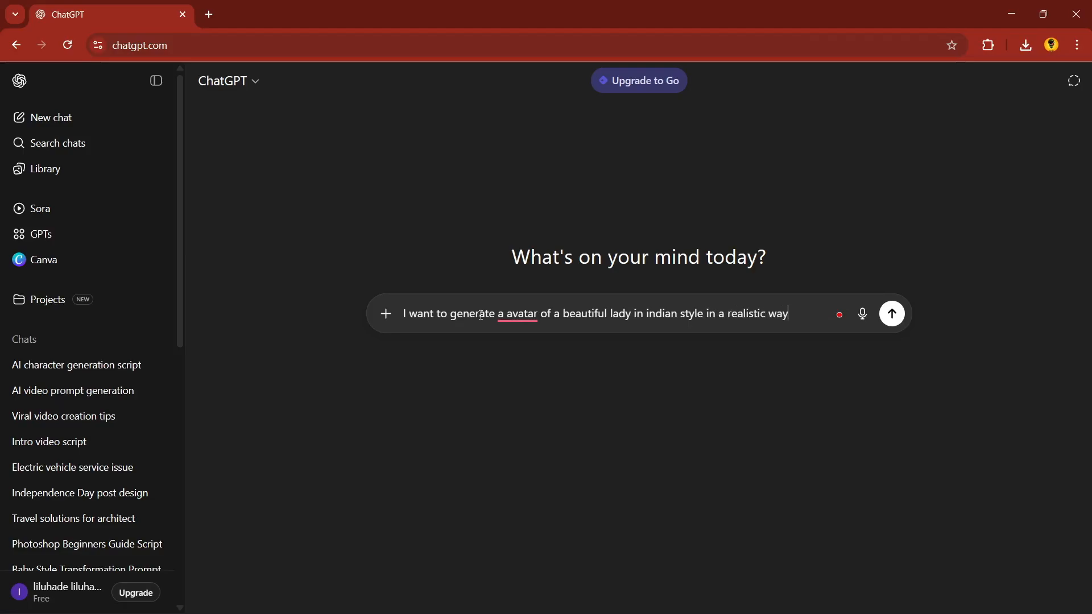
type(", give me a pr")
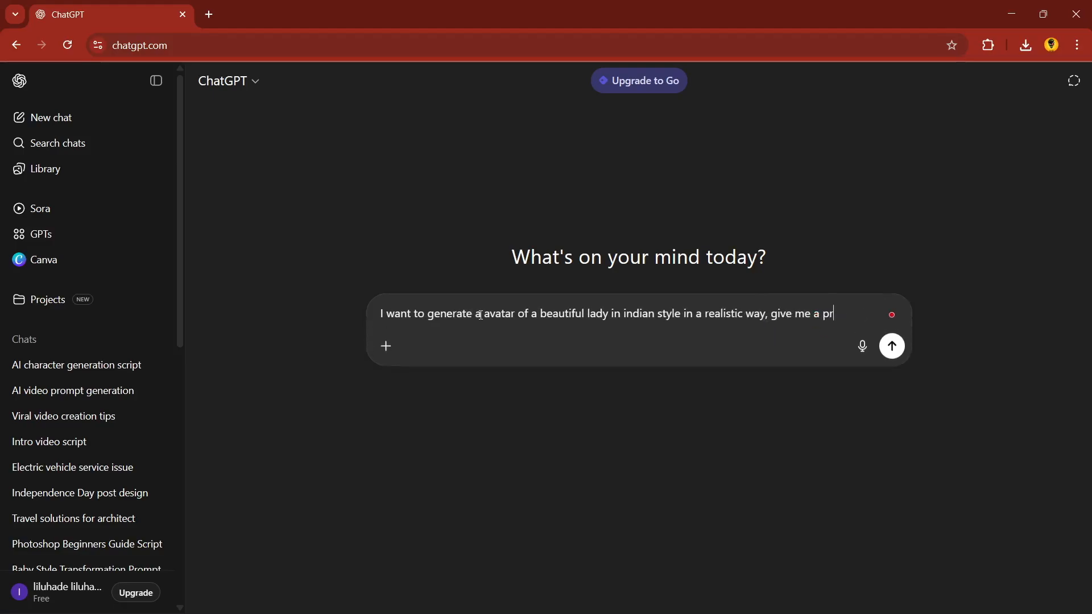
type("ompt to genear")
key("BackSpace")
key("BackSpace")
type("rate th")
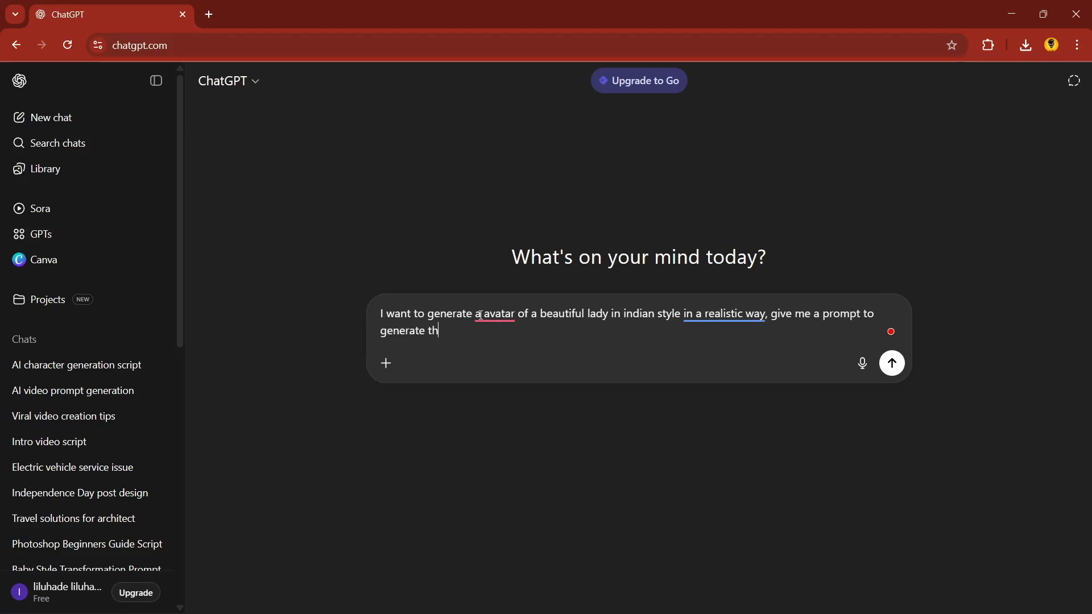
type("is image")
key("Return")
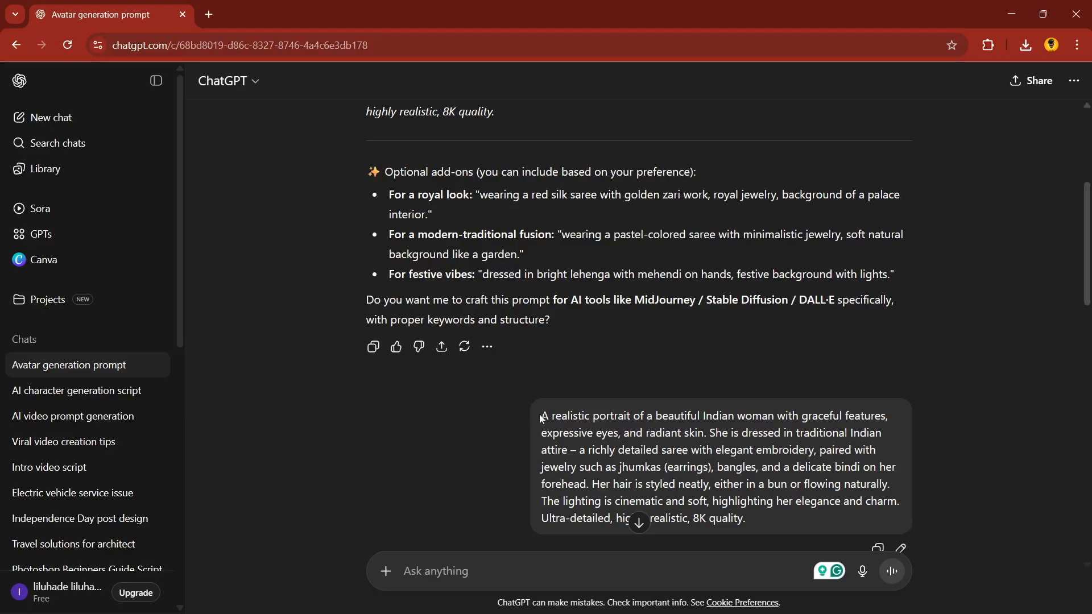
- Generate the portrait in Gemini from the copied "realistic portrait of a beautiful Indian woman" prompt and download the image
left_click_drag(541, 418, 746, 518)
key("ctrl+c")
left_click(206, 15)
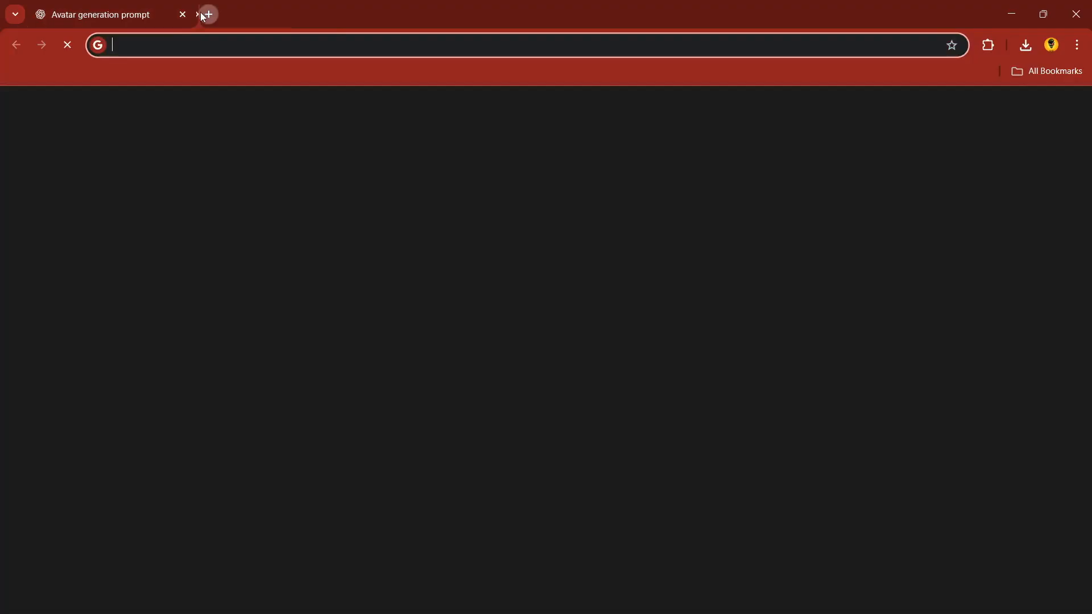
type("gem")
key("Return")
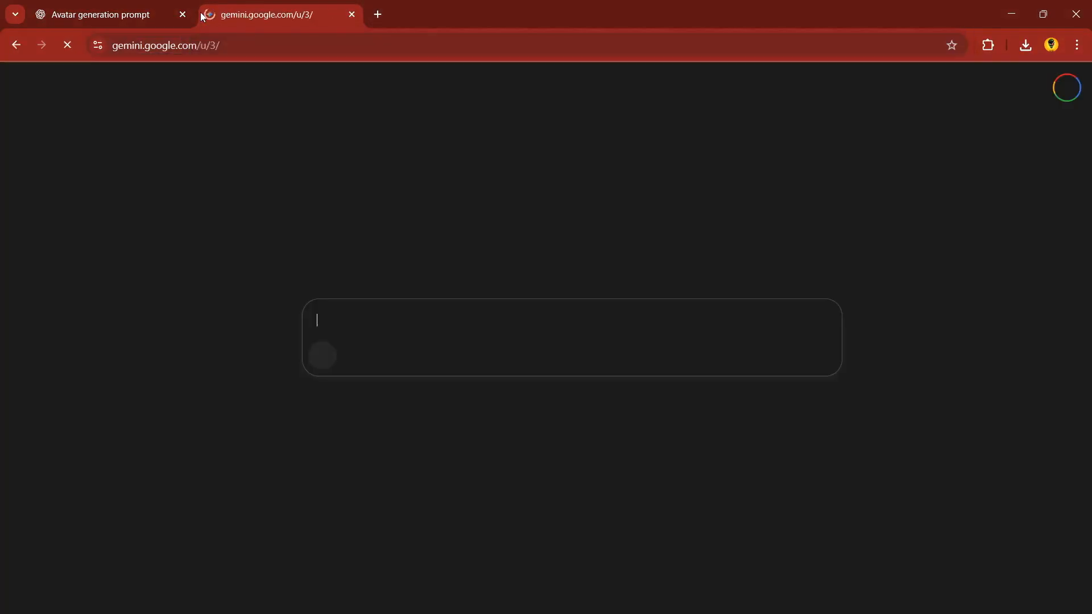
key("ctrl+v")
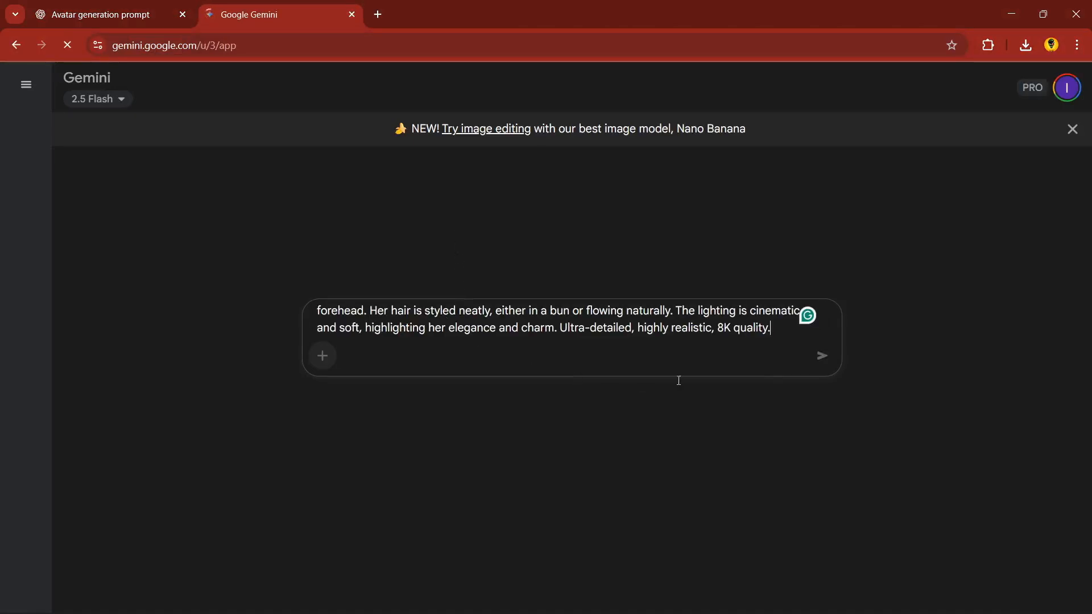
left_click(829, 393)
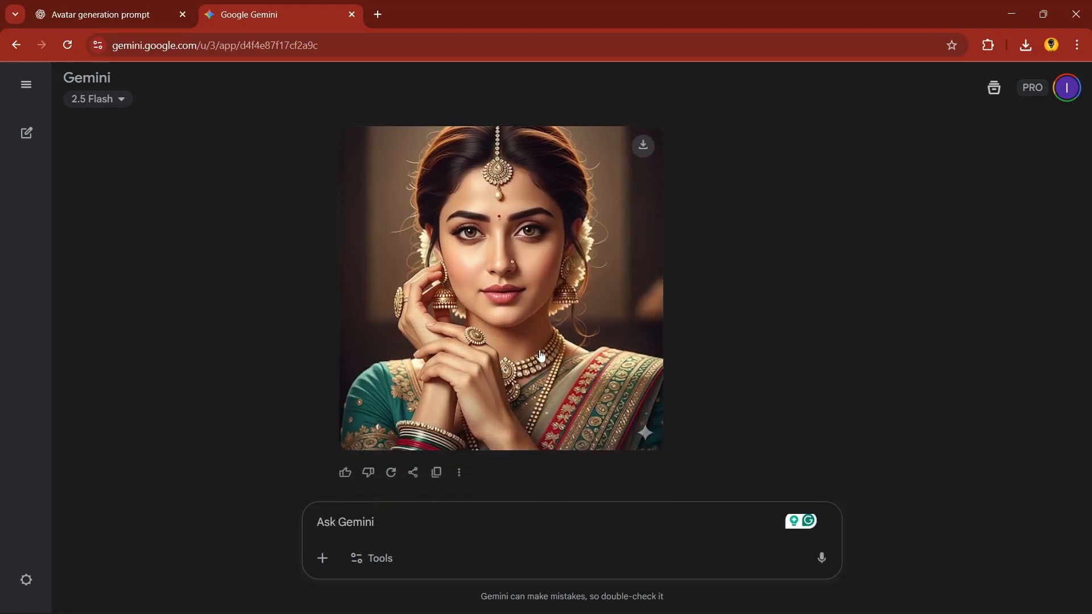
left_click(531, 239)
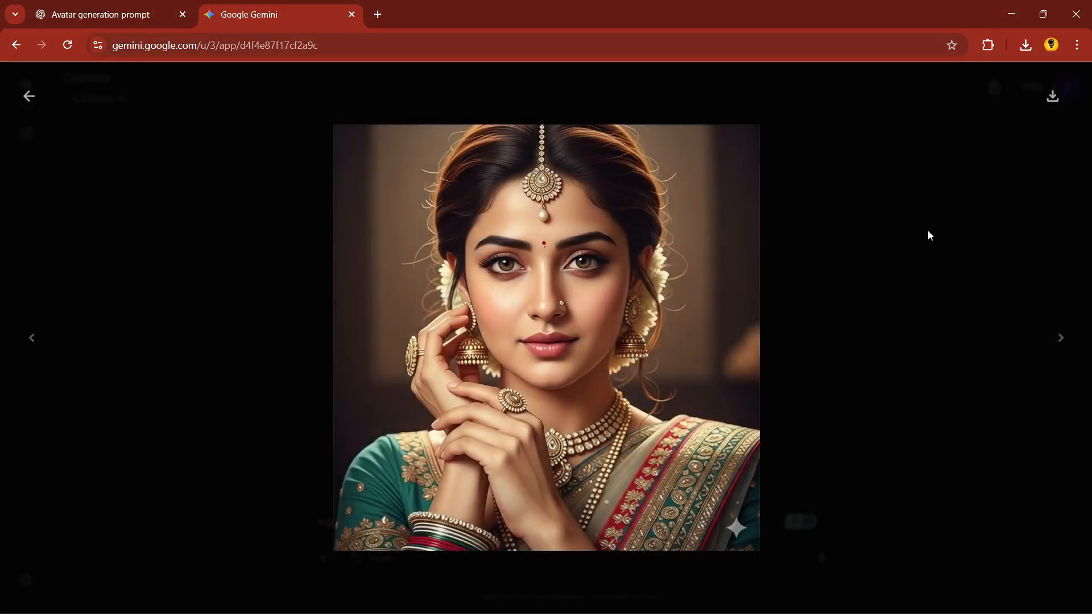
left_click(1057, 104)
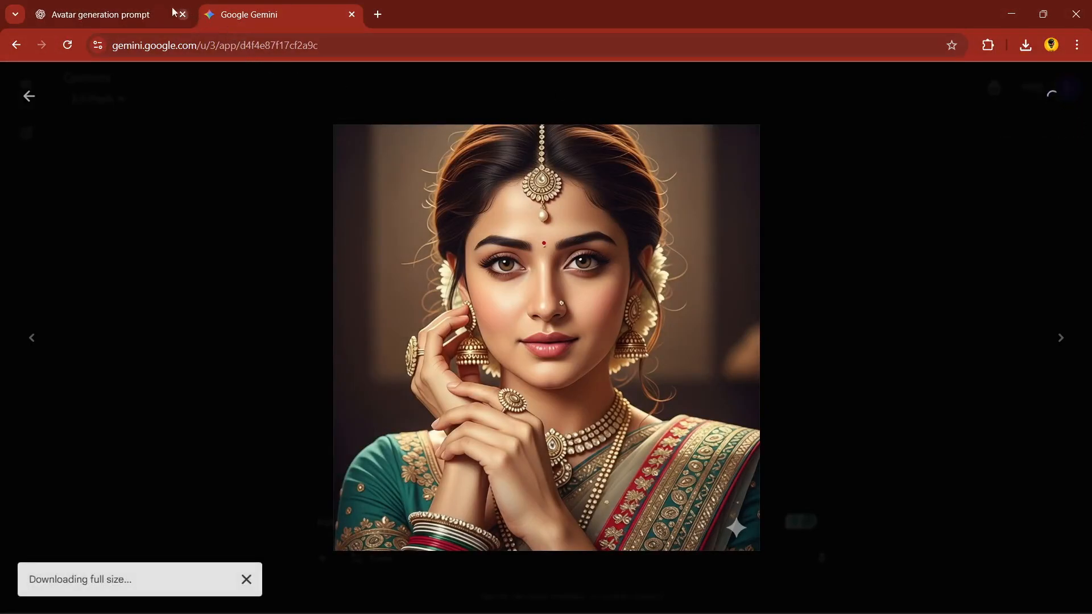
- Send ChatGPT the portrait prompt again, asking for three individual prompts with different outfit and scene variations of the same character
mouse_move(123, 13)
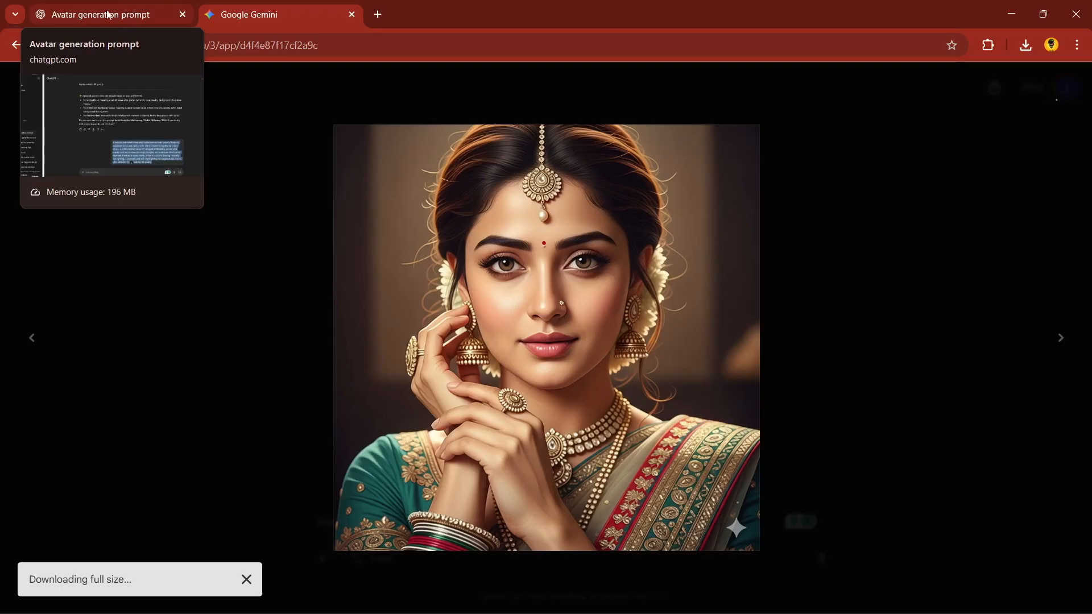
left_click(110, 16)
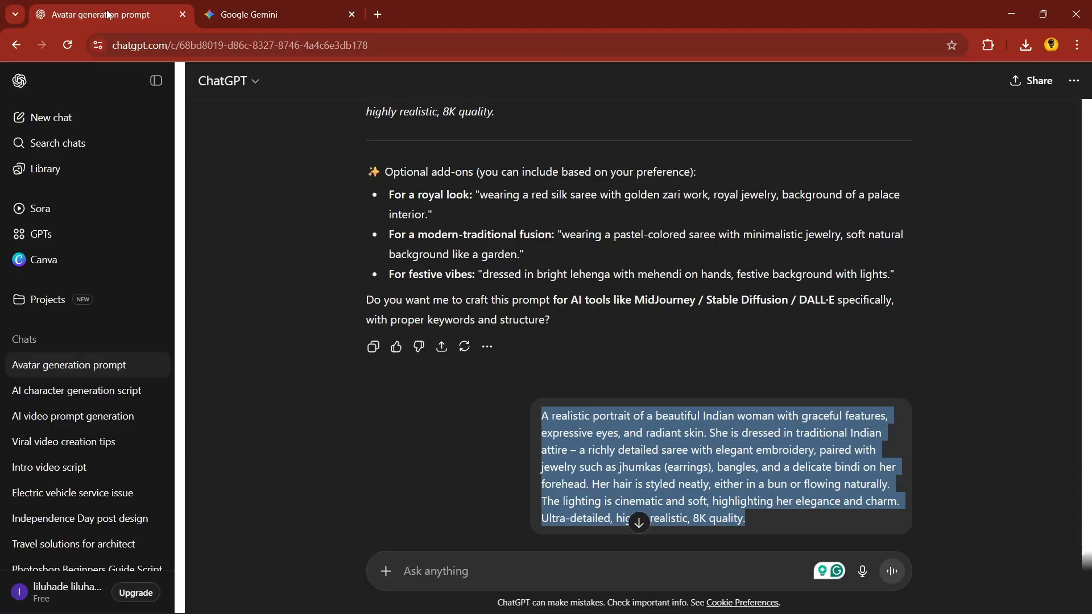
left_click(458, 571)
key("ctrl+v")
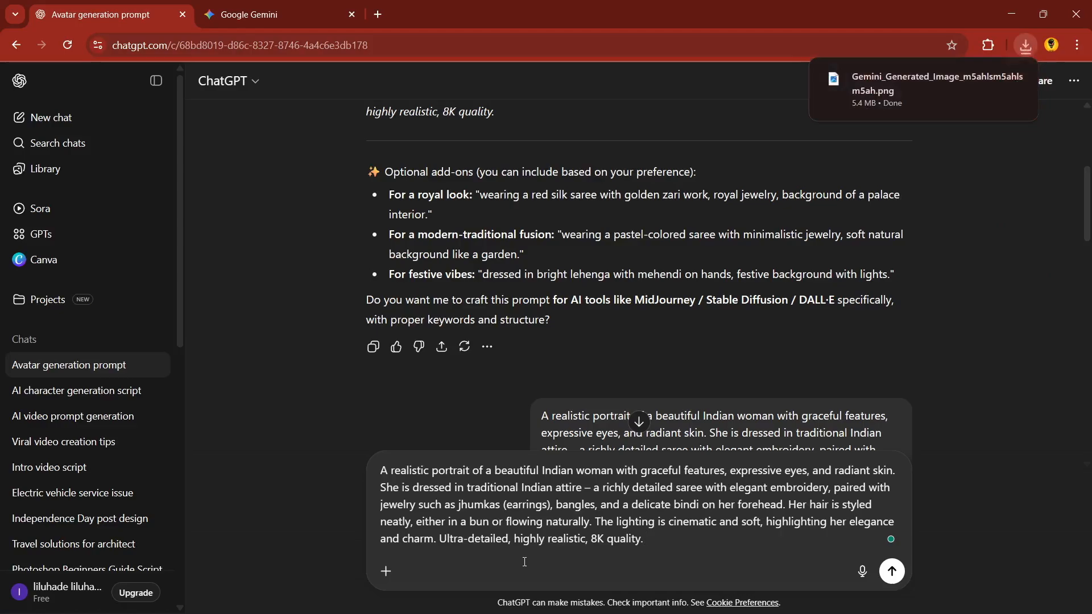
type("for the s")
key("BackSpace")
type("same character")
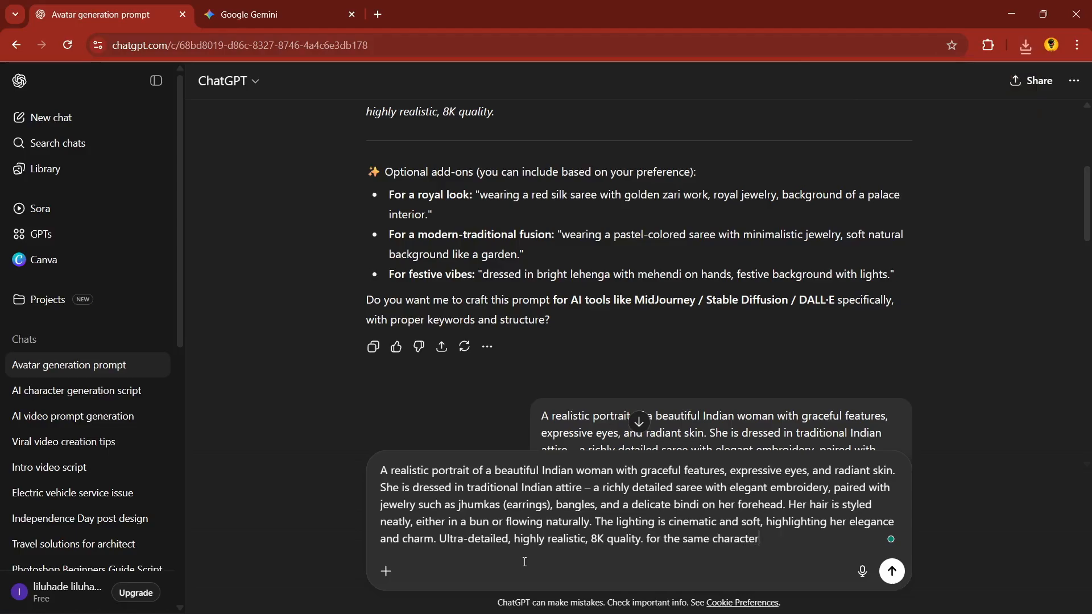
type(", i need three different")
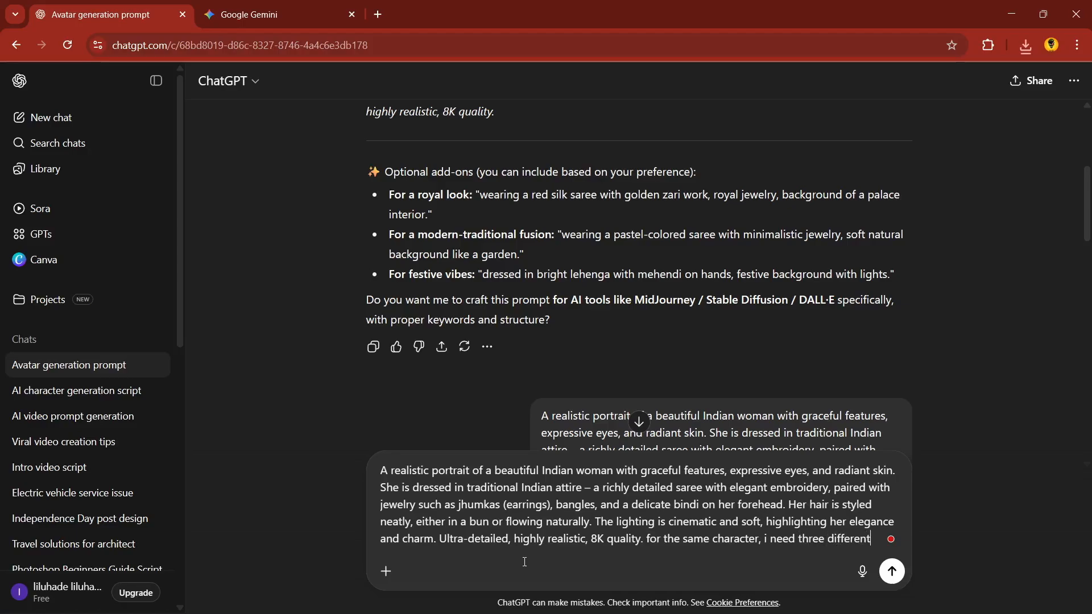
type(" scene var")
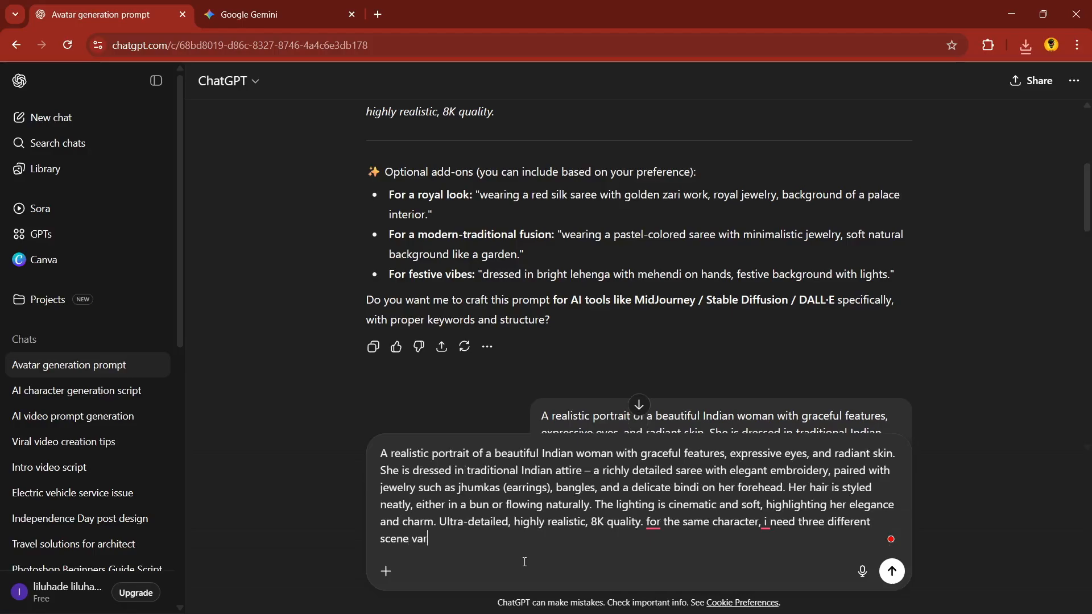
type("iatio")
type("outfit a")
type("nd scene variations, ")
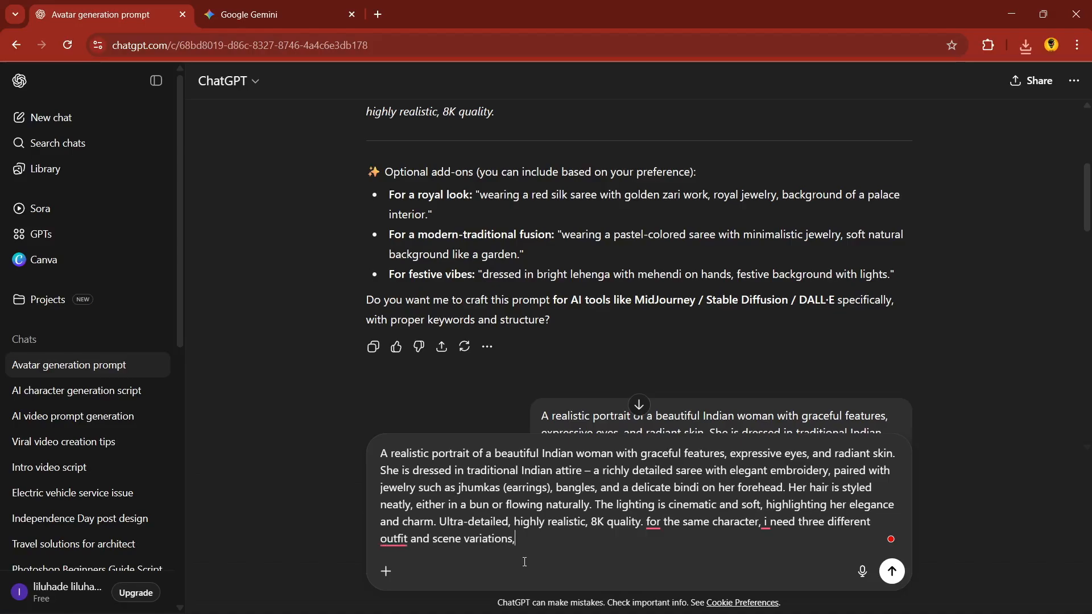
type("give me three different individual")
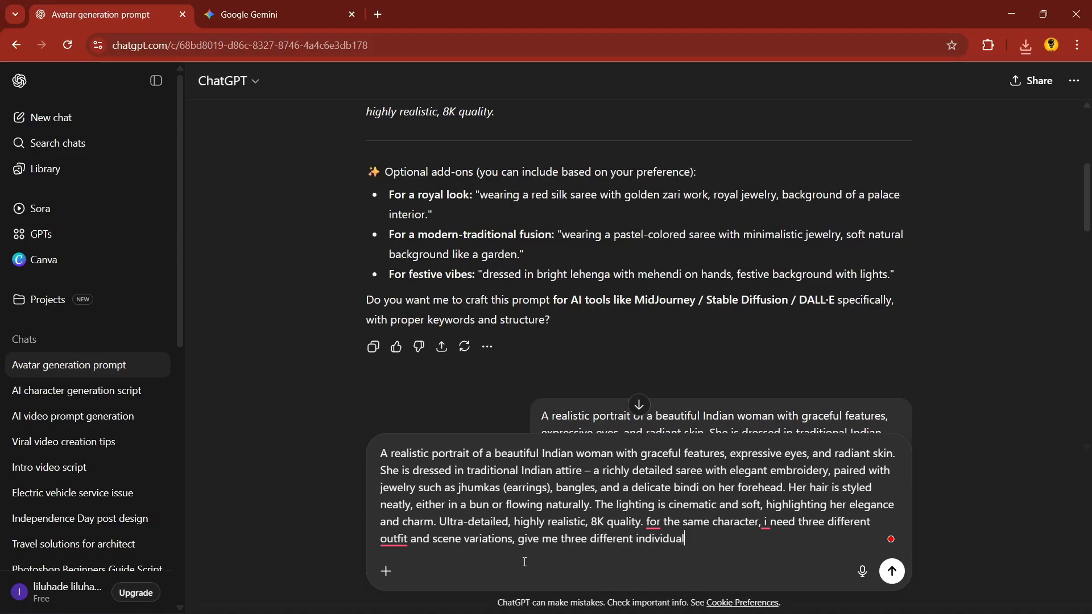
type(" prompts")
key("Return")
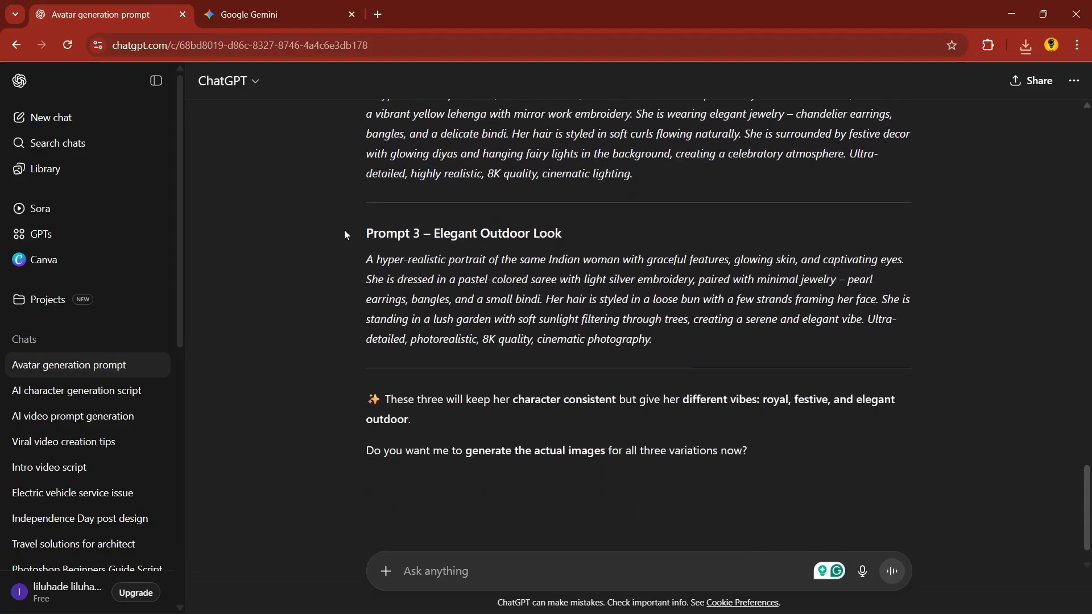
- Select the full text of Prompt 3 – Elegant Outdoor Look, and launch Whisk from Google Labs in a new tab
left_click_drag(368, 260, 670, 357)
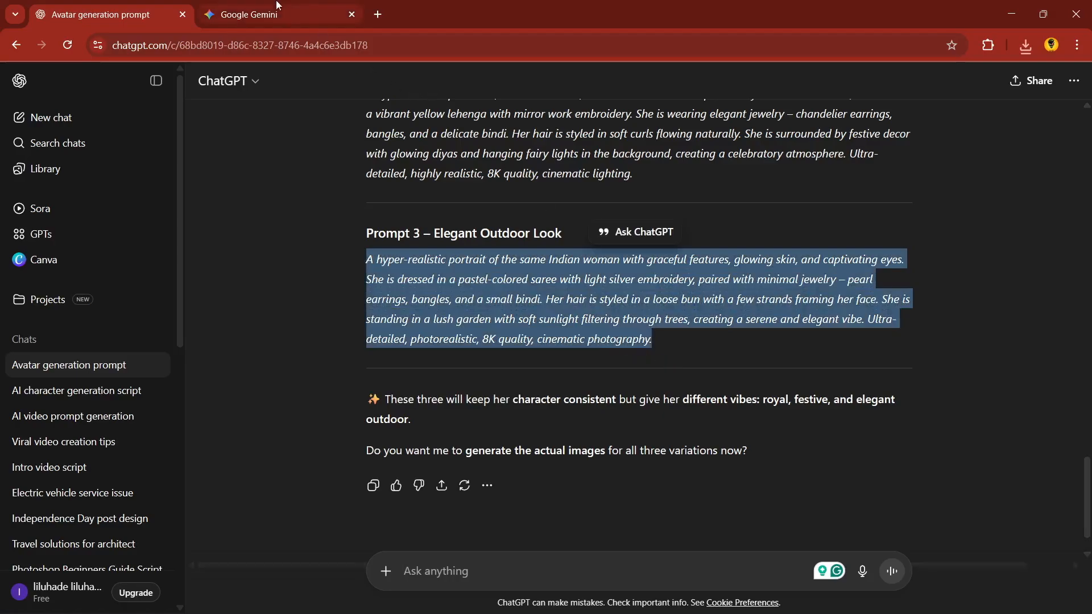
left_click(380, 15)
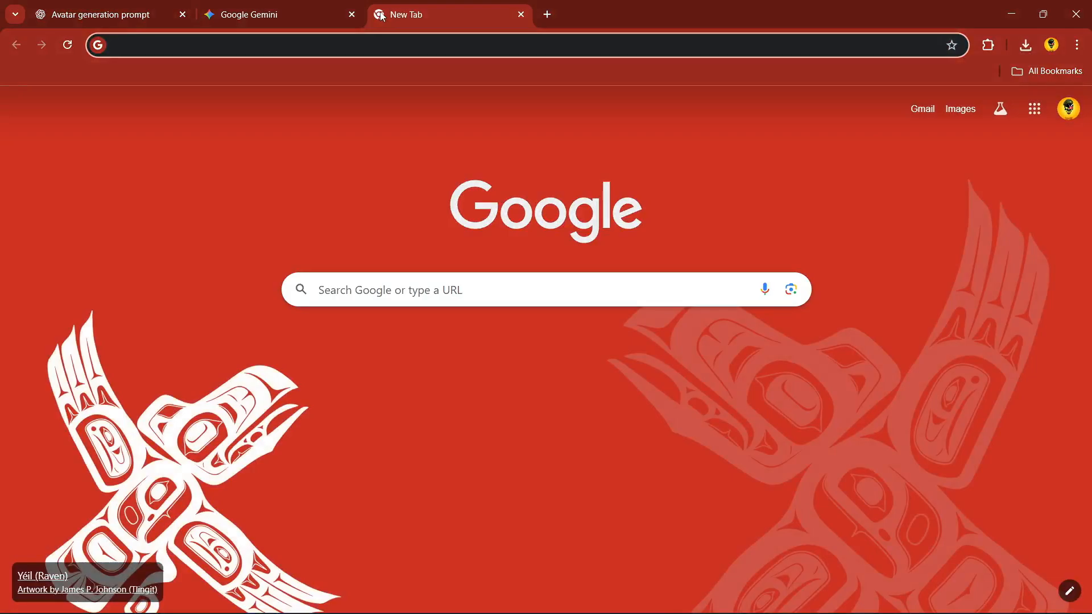
type("whisk")
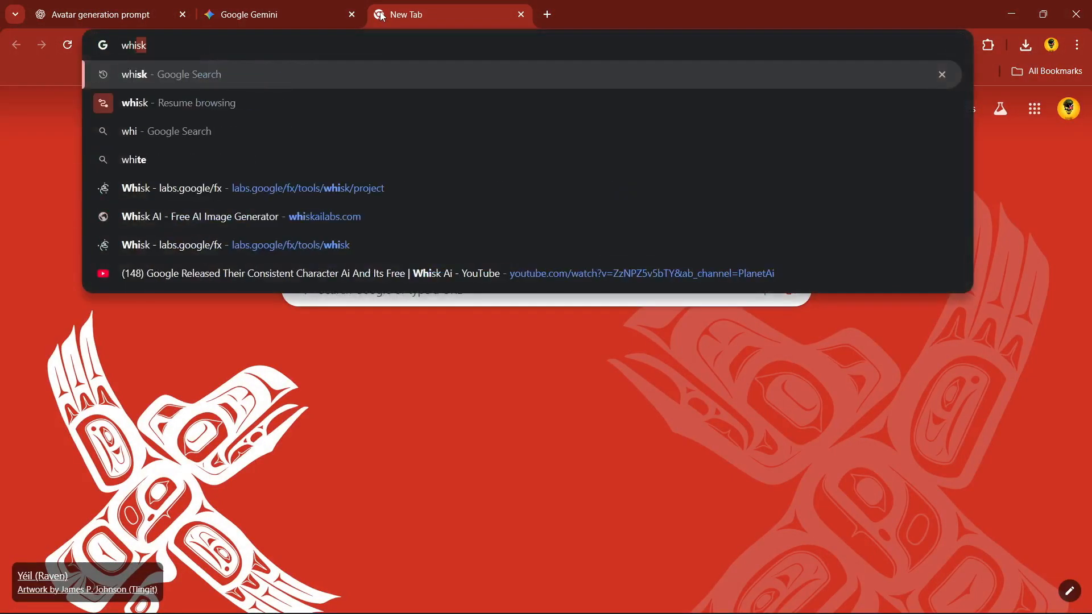
key("Return")
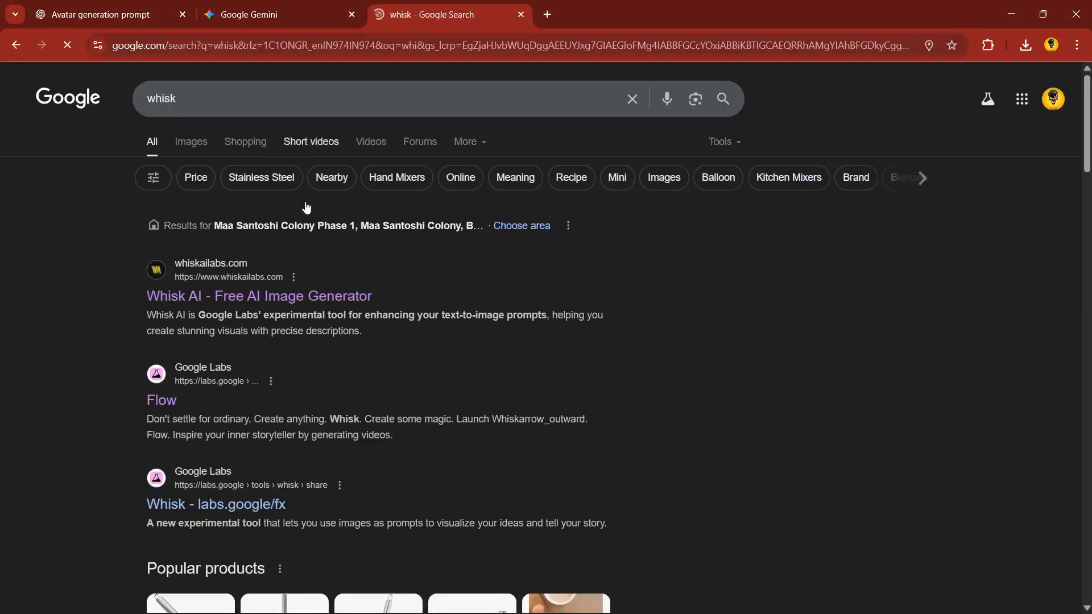
left_click(172, 402)
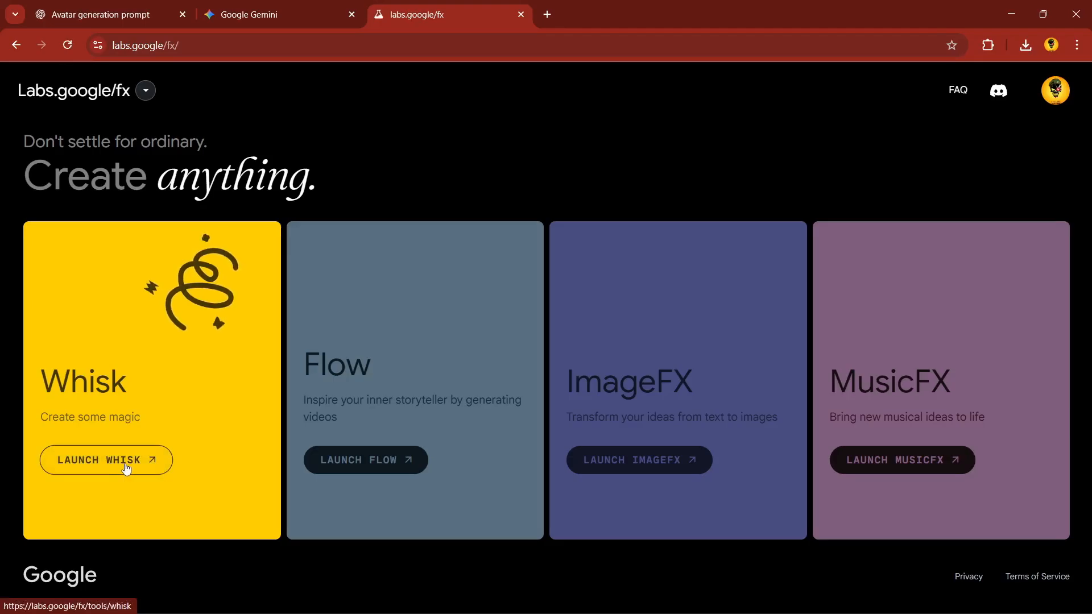
left_click(126, 465)
left_click(562, 266)
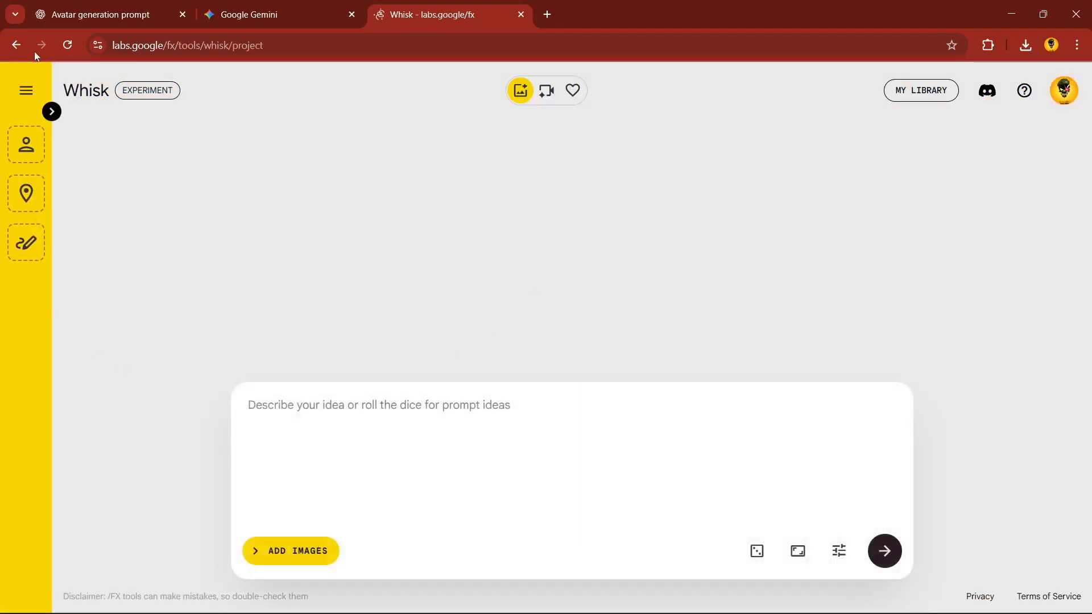
- Add the downloaded Gemini portrait from File Explorer as the Subject image in Whisk
left_click(53, 112)
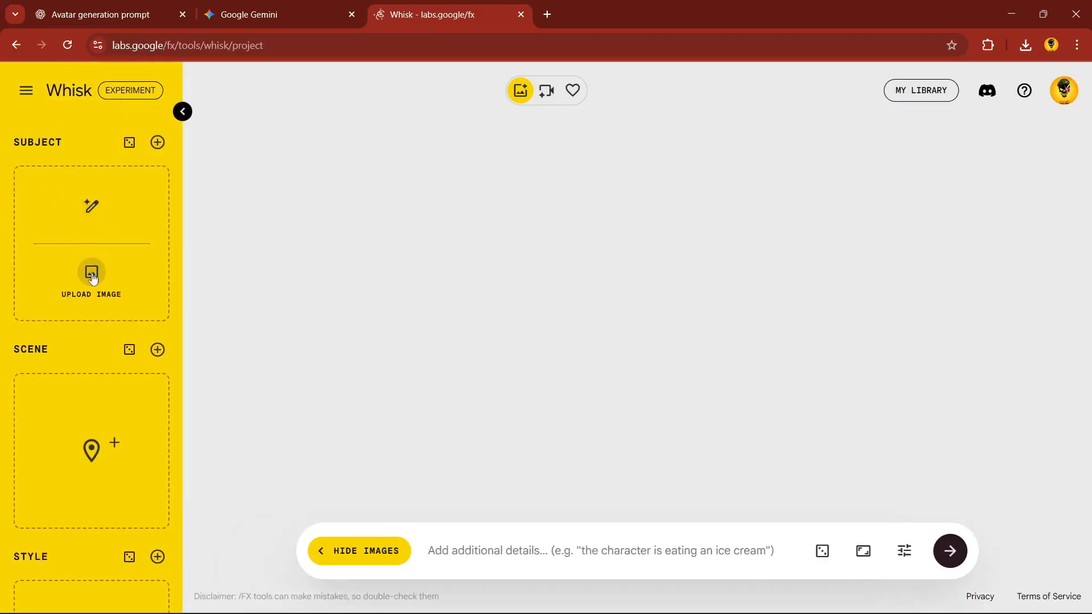
key("alt+Tab")
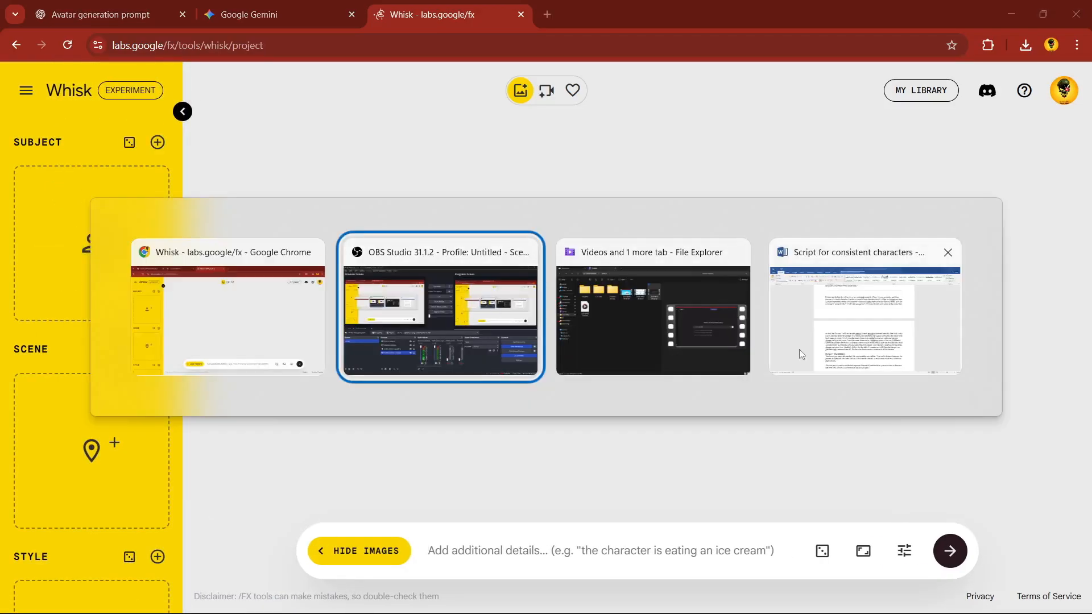
left_click(669, 334)
left_click(366, 12)
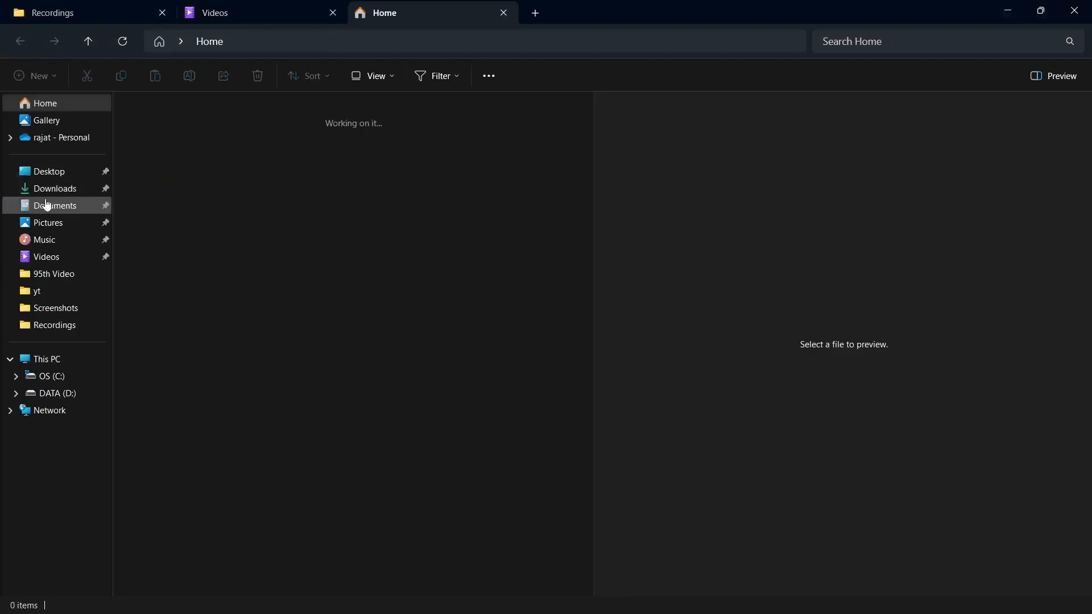
left_click_drag(170, 193, 65, 269)
key("alt+Tab")
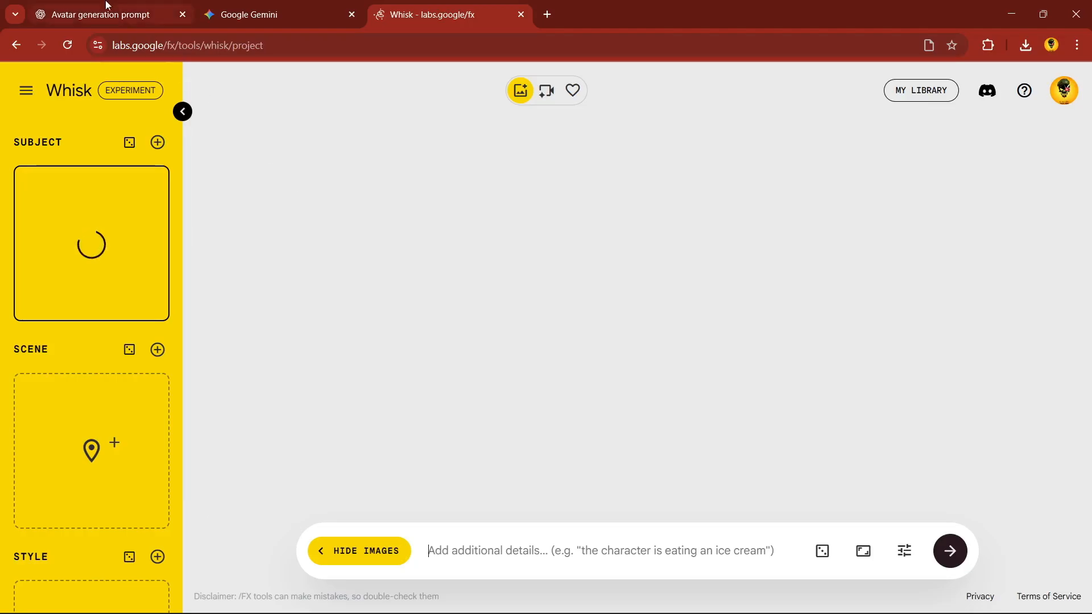
- Copy the Prompt 3 – Elegant Outdoor Look text from ChatGPT and paste it as the additional details in Whisk
left_click(131, 14)
right_click(443, 289)
left_click(467, 295)
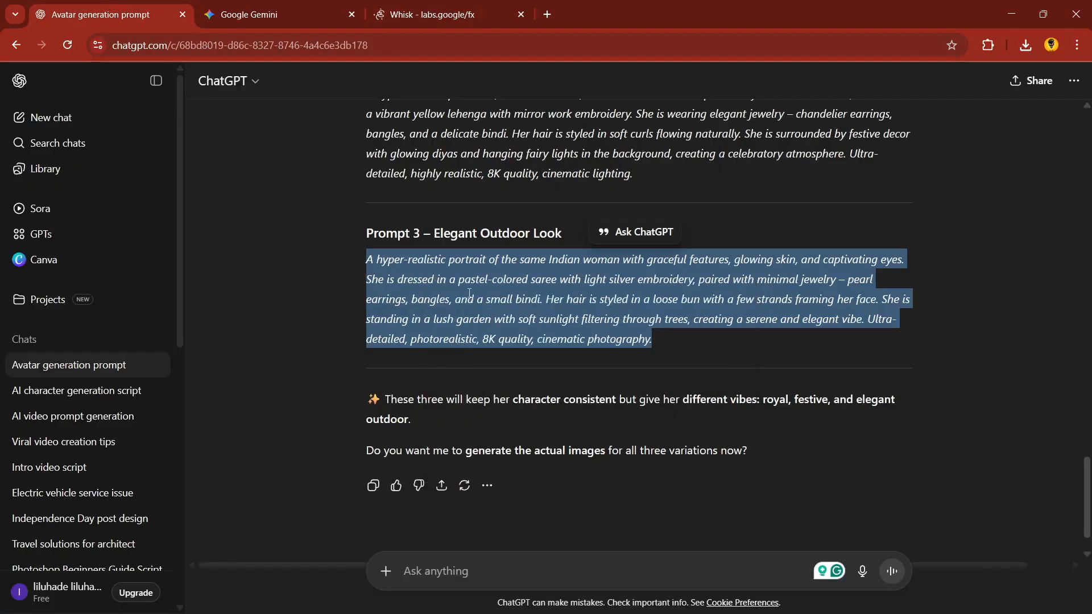
left_click(422, 21)
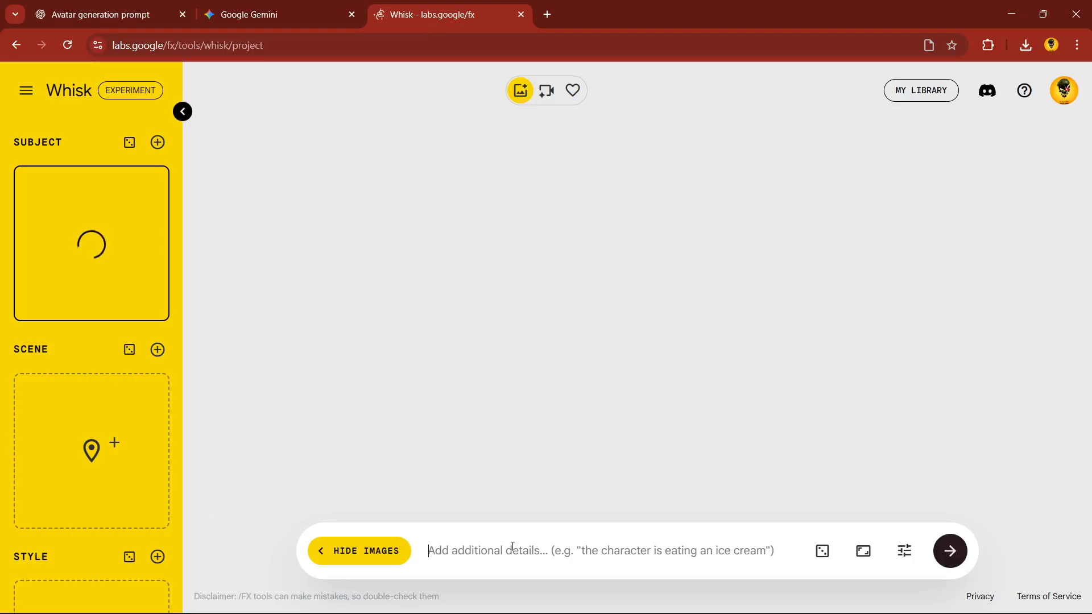
key("ctrl+v")
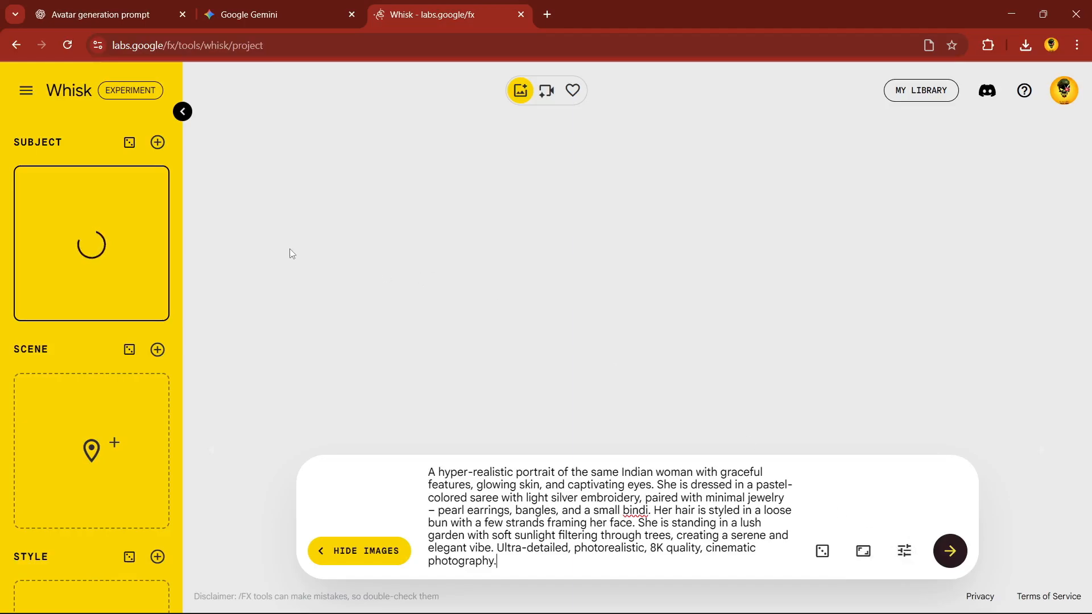
scroll(144, 259, "down", 3)
scroll(120, 251, "up", 3)
- Set the generation seed to 5000 in Whisk and generate the garden saree portrait
left_click(905, 553)
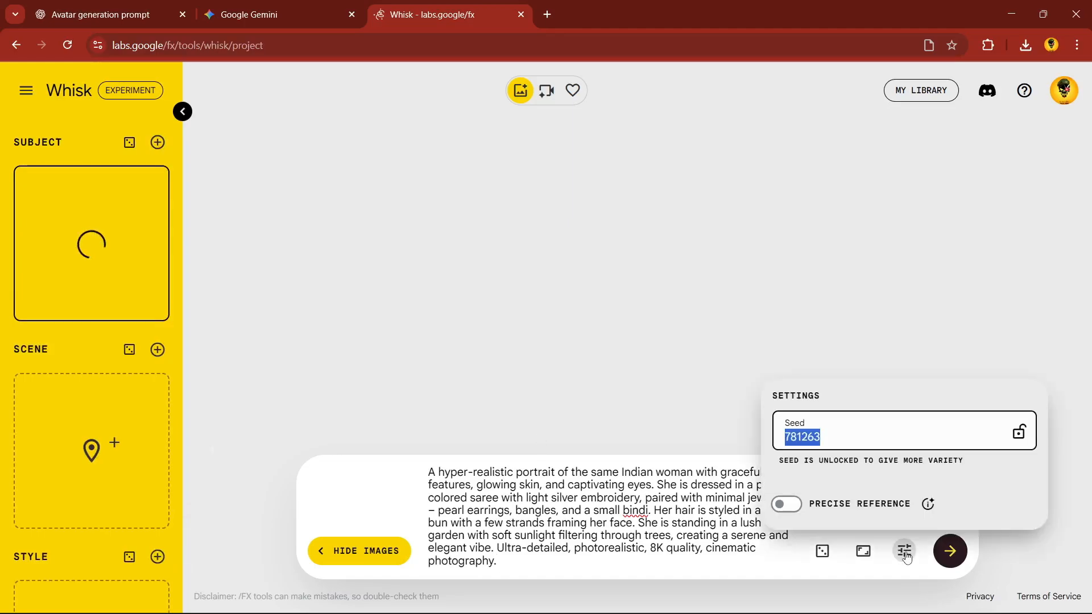
left_click(841, 434)
left_click_drag(843, 433, 787, 432)
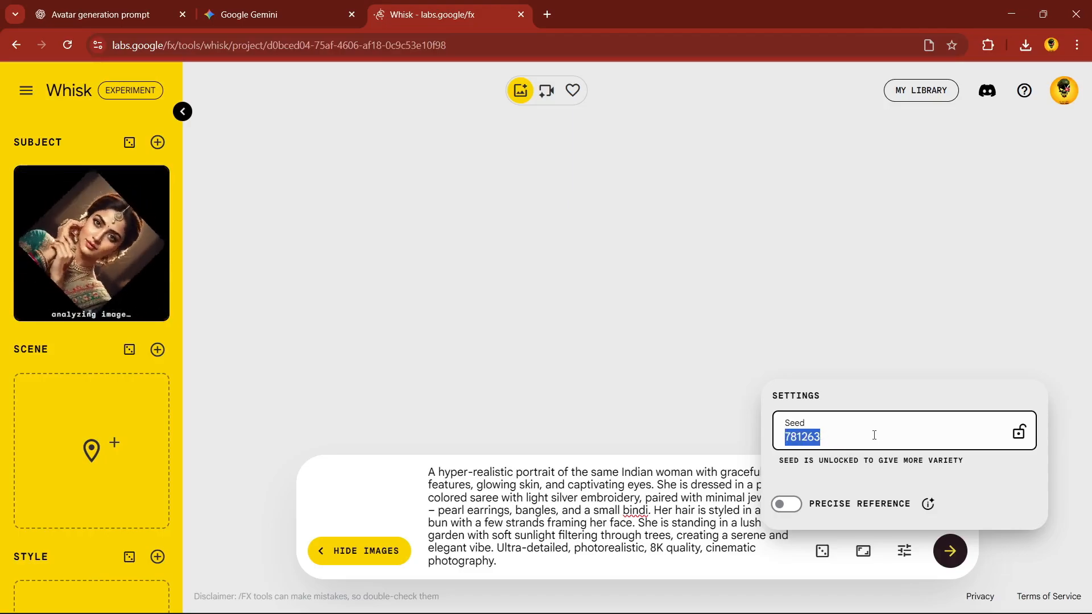
type("5000")
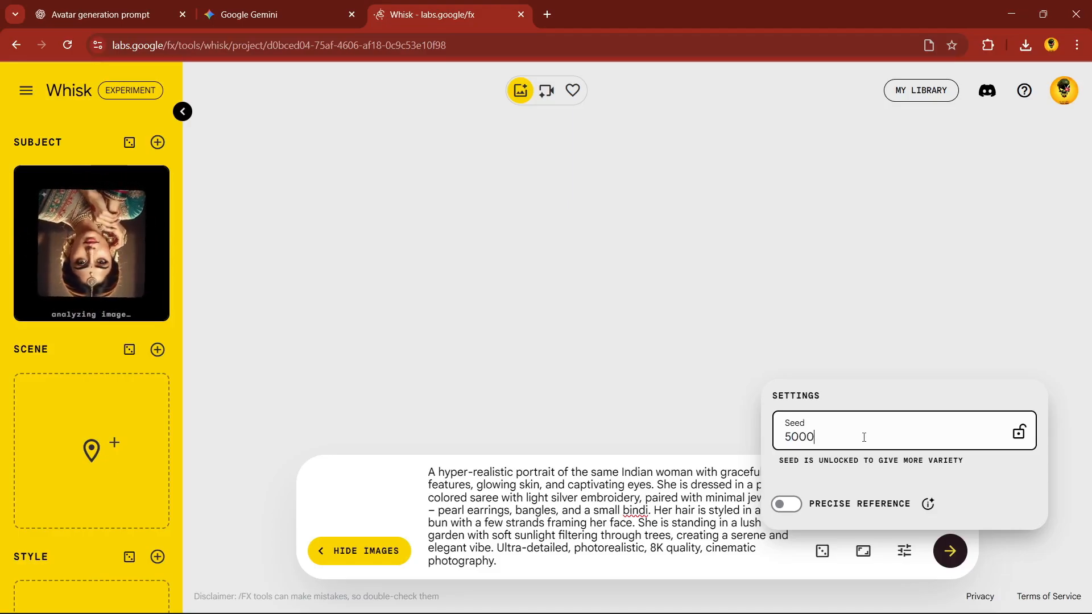
left_click(414, 279)
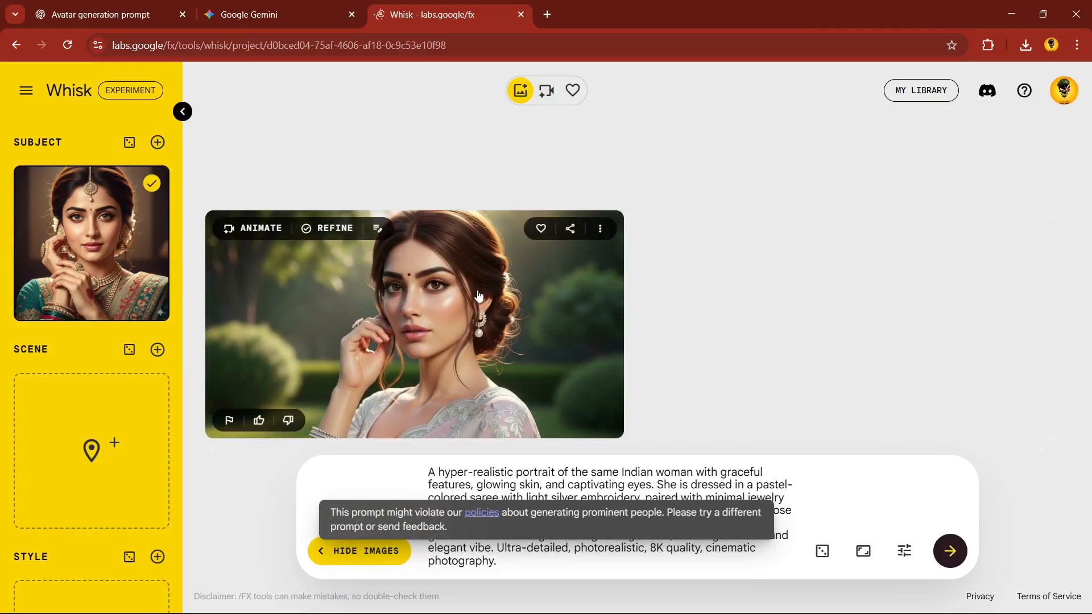
- View the generated garden saree portrait enlarged, close the preview and download the image
left_click(478, 296)
left_click(827, 113)
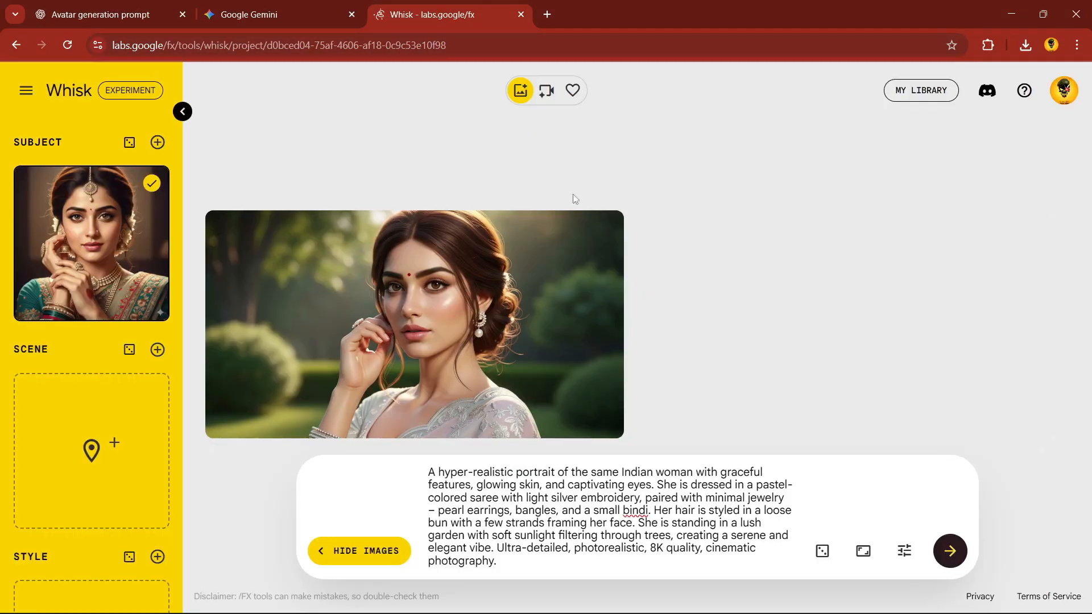
left_click(600, 229)
left_click(569, 262)
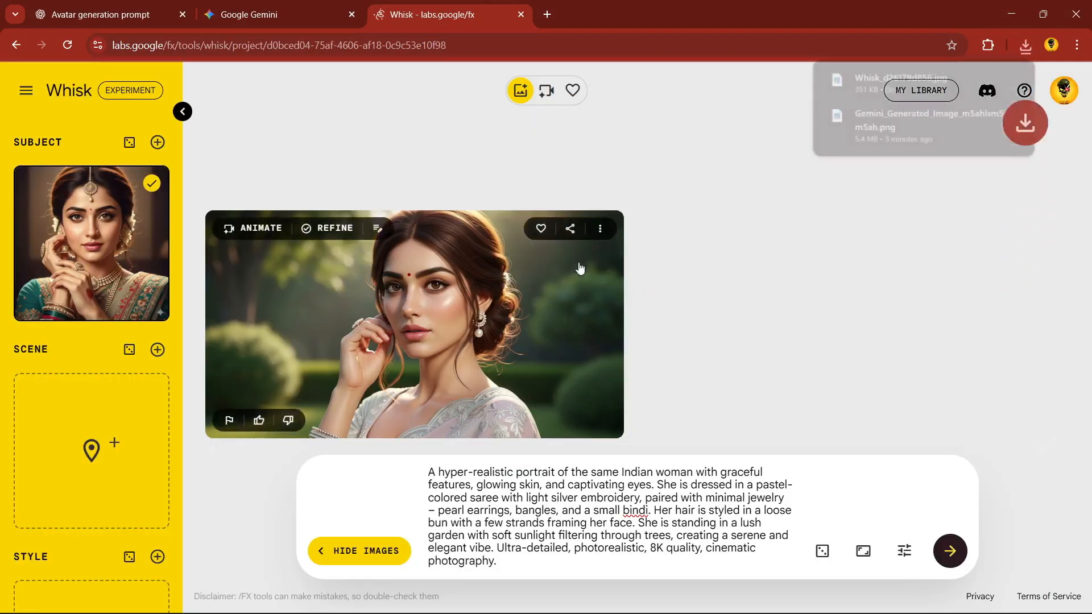
- Return to ChatGPT and send the request "give me prompts for modern outfits for long shots"
left_click(165, 14)
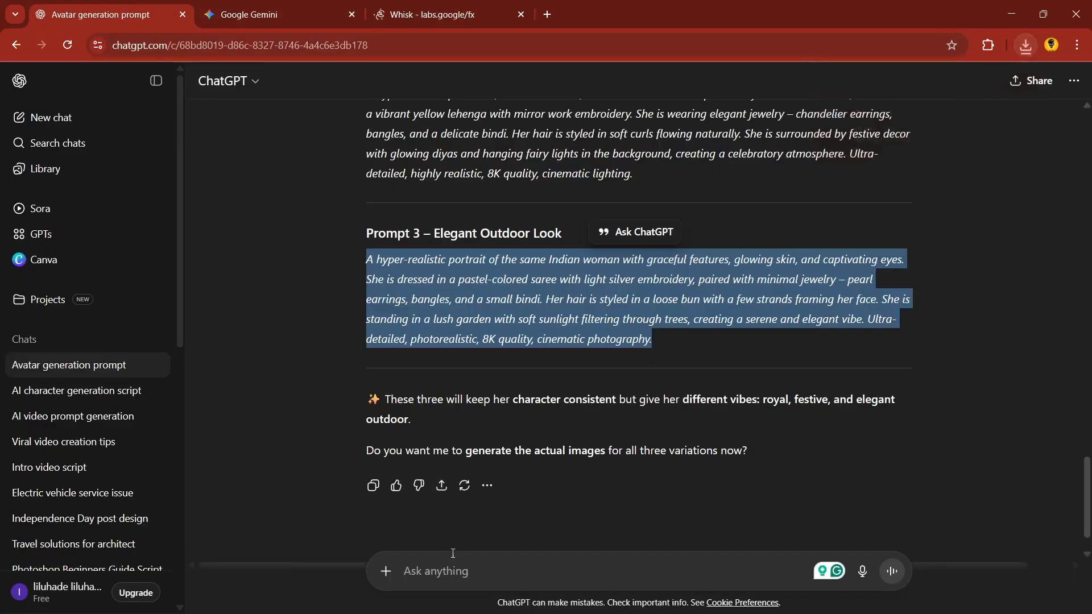
left_click(450, 571)
type("i")
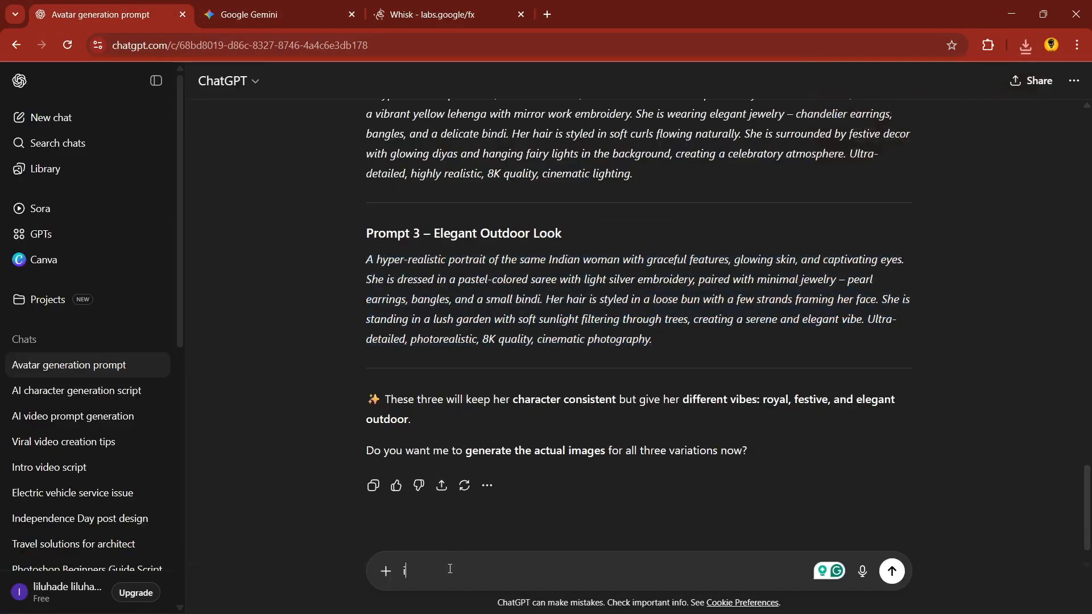
key("BackSpace")
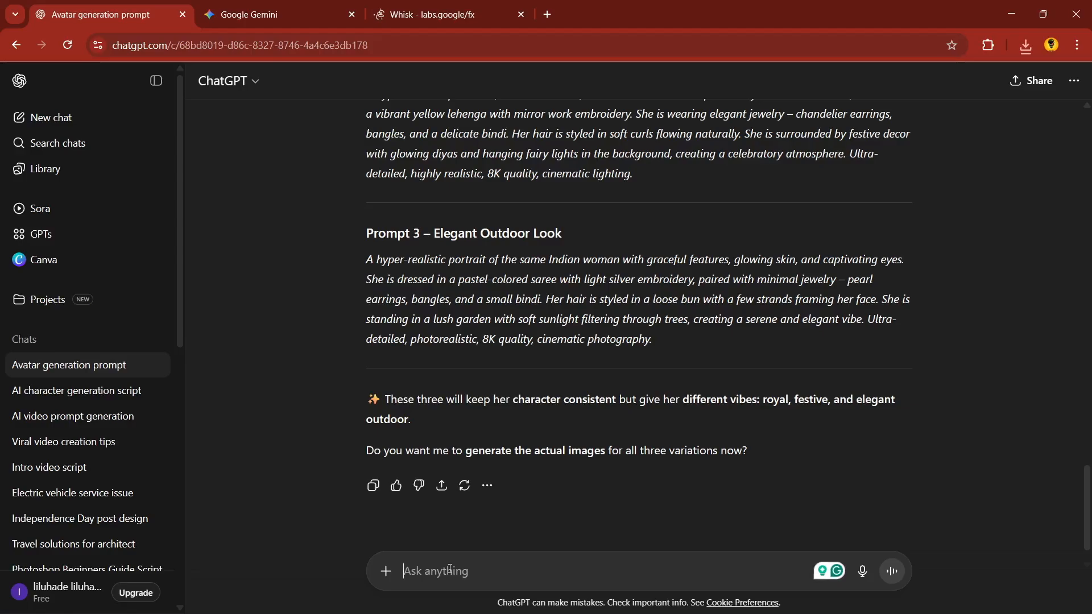
type("gi")
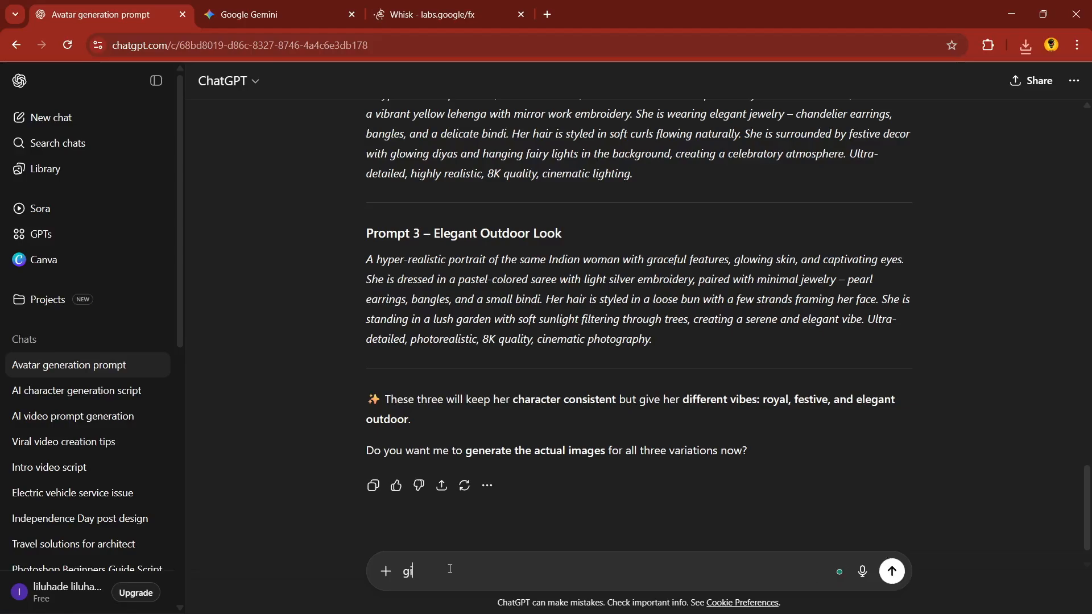
type("ve me prompts for modern outfits")
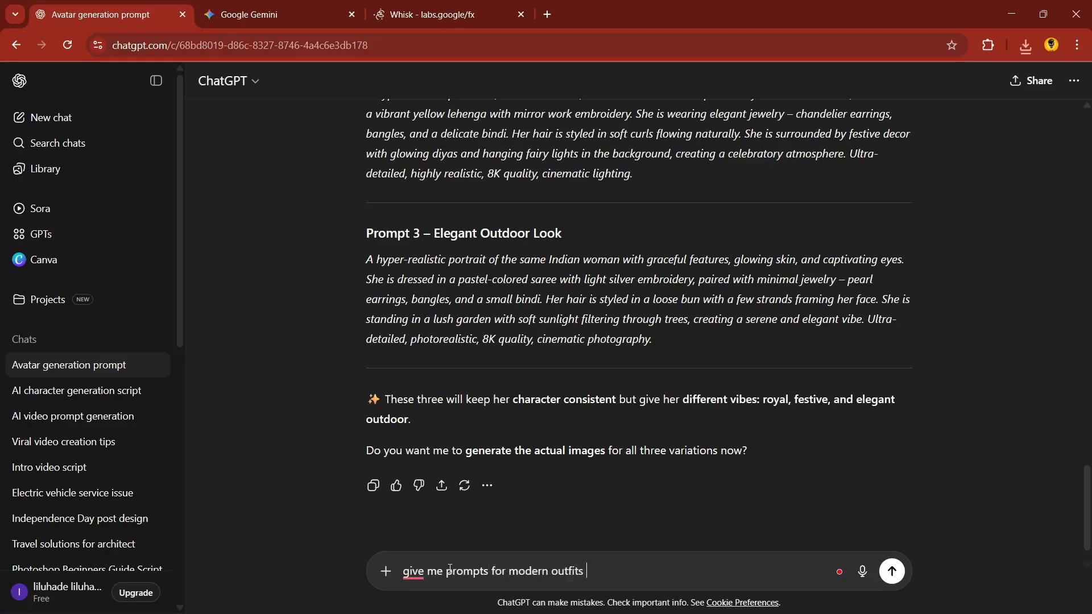
type("for ")
type("long shots")
key("Return")
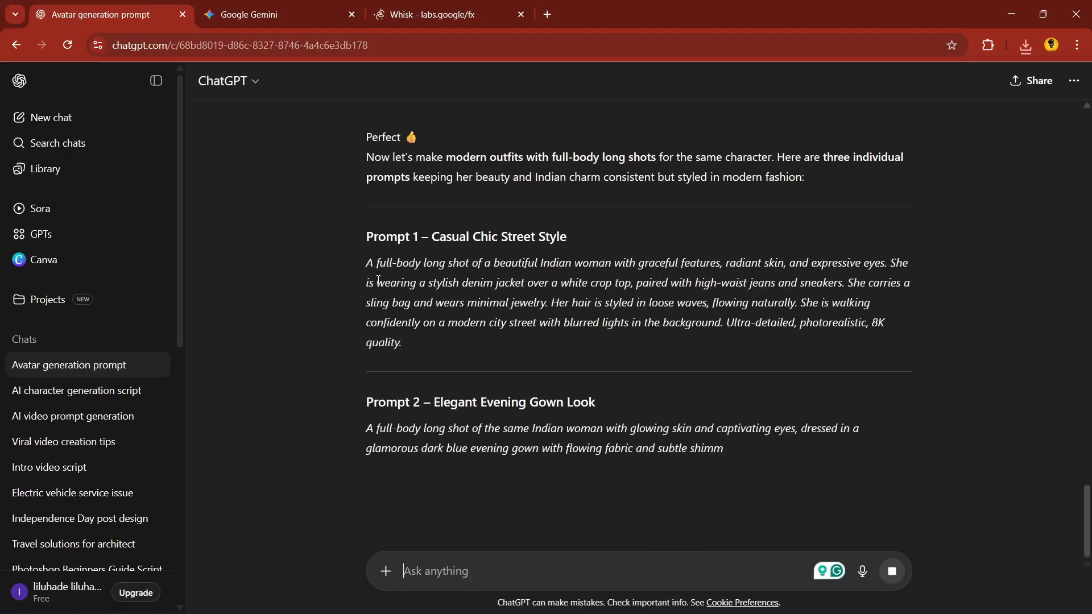
- Copy Prompt 1 – Casual Chic Street Style, replace the Whisk prompt with it and generate the image
left_click_drag(366, 263, 402, 358)
key("ctrl+c")
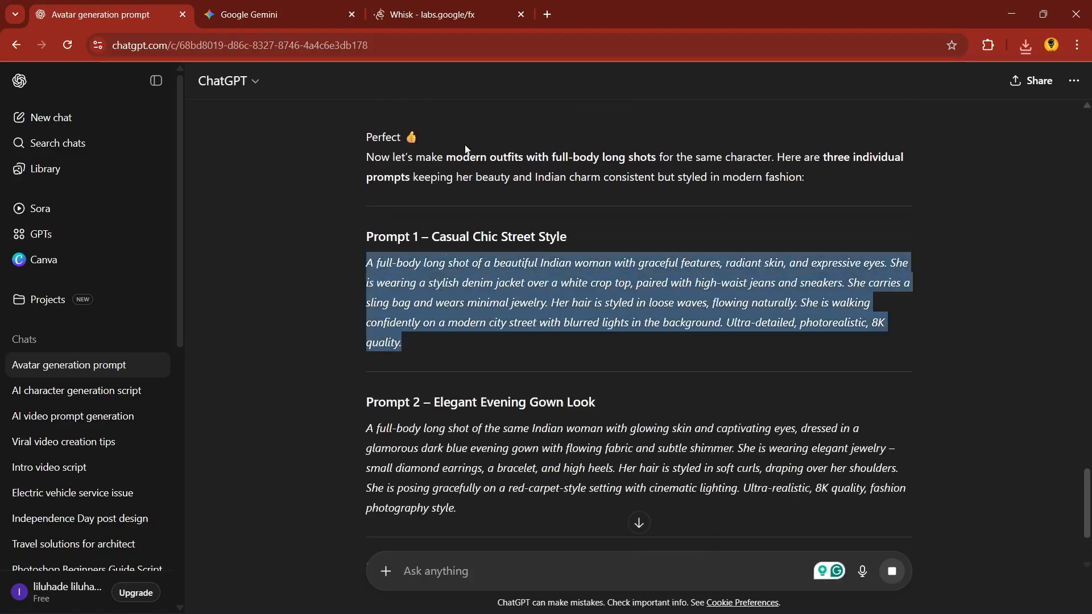
left_click(476, 13)
key("ctrl+a")
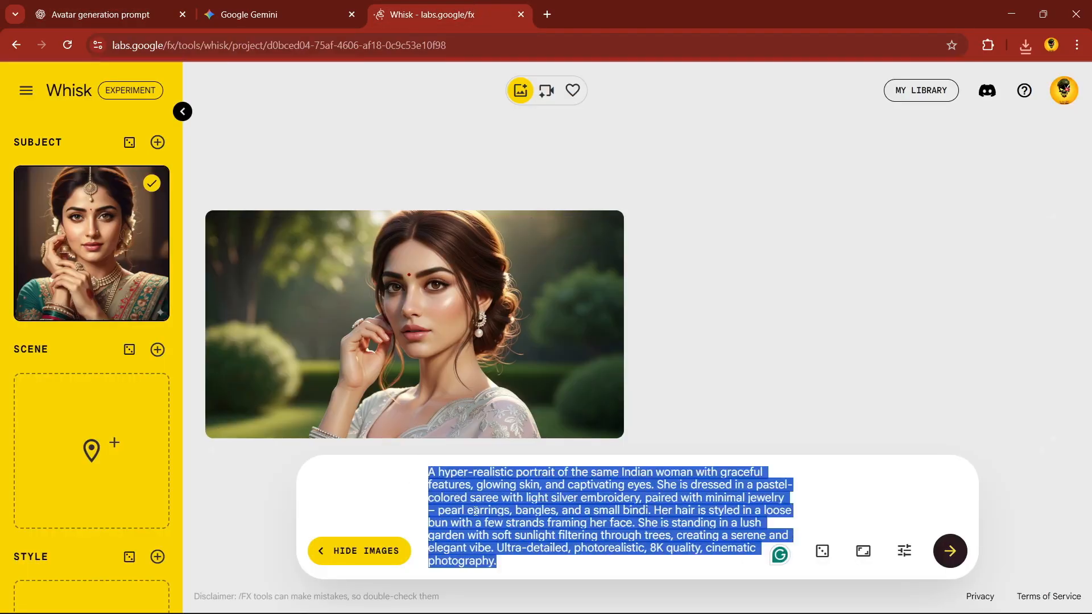
key("ctrl+v")
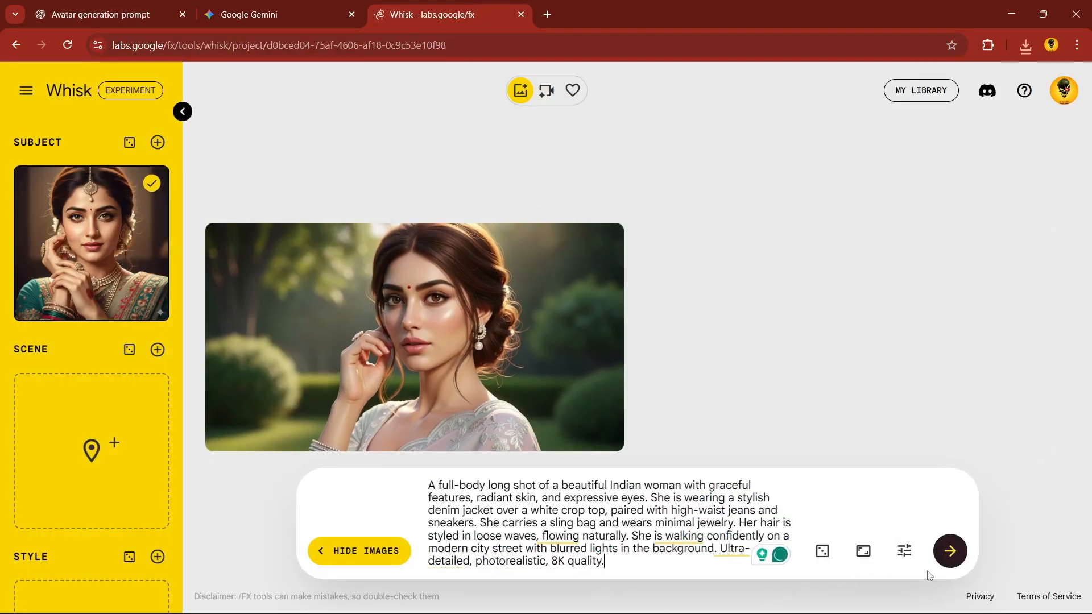
left_click(951, 552)
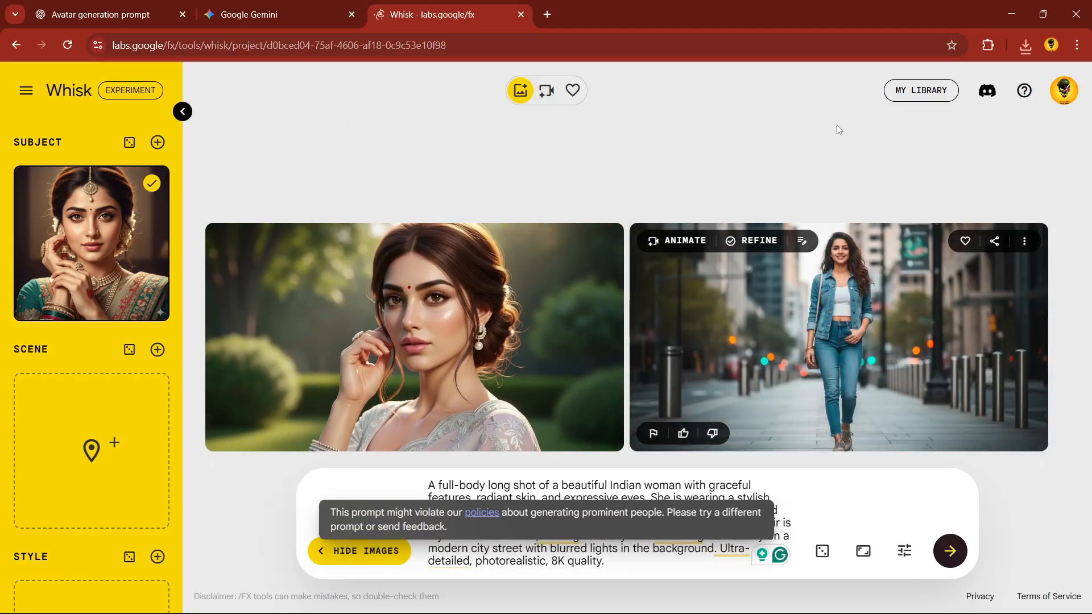
- View the generated denim-jacket street image enlarged, close the preview and download the image
left_click(882, 298)
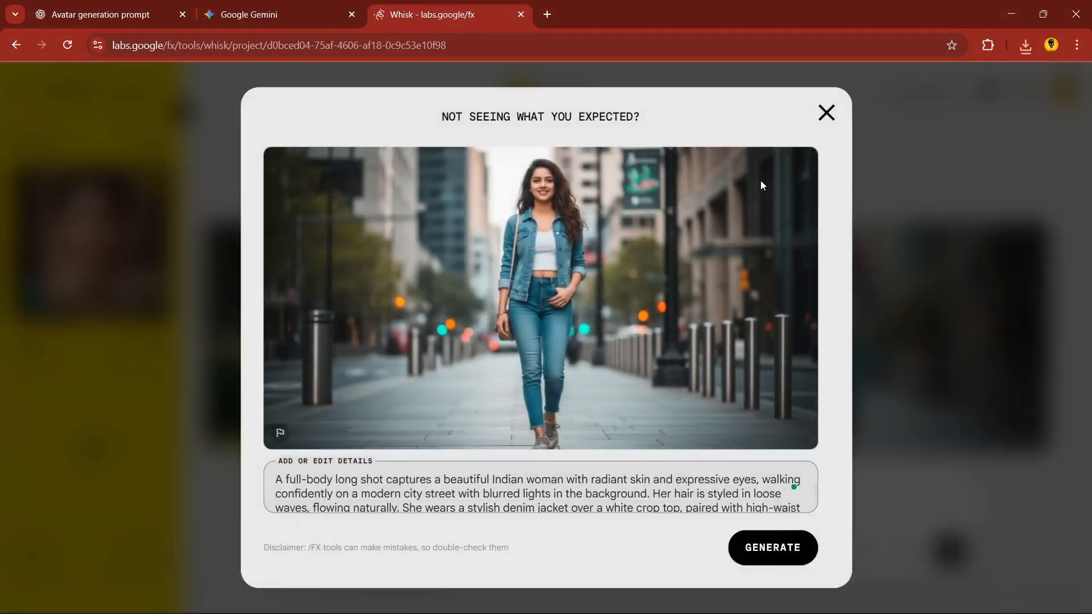
left_click(826, 114)
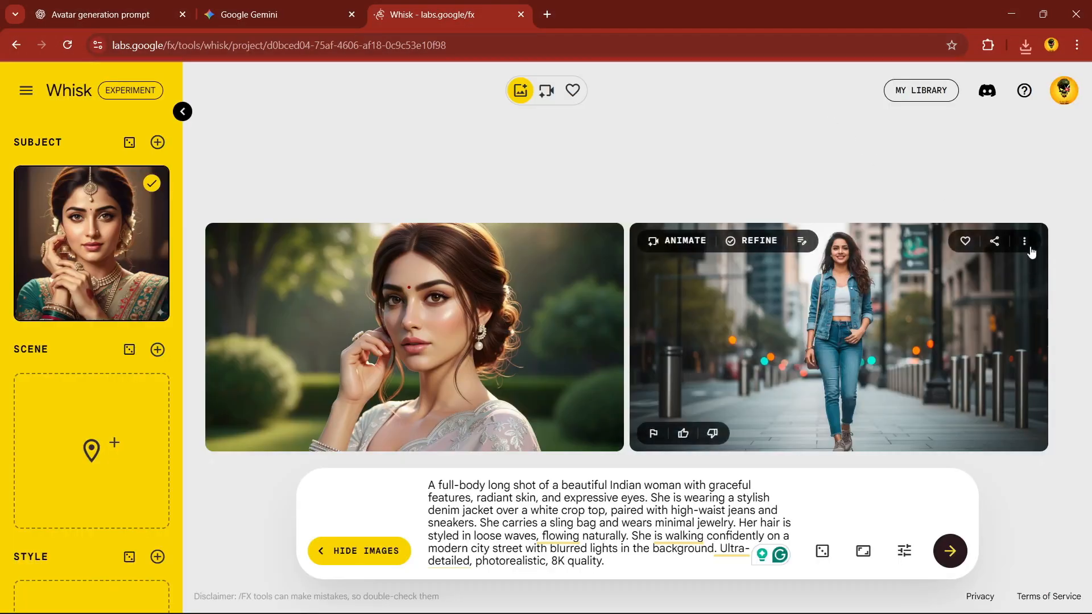
left_click(1024, 241)
left_click(992, 273)
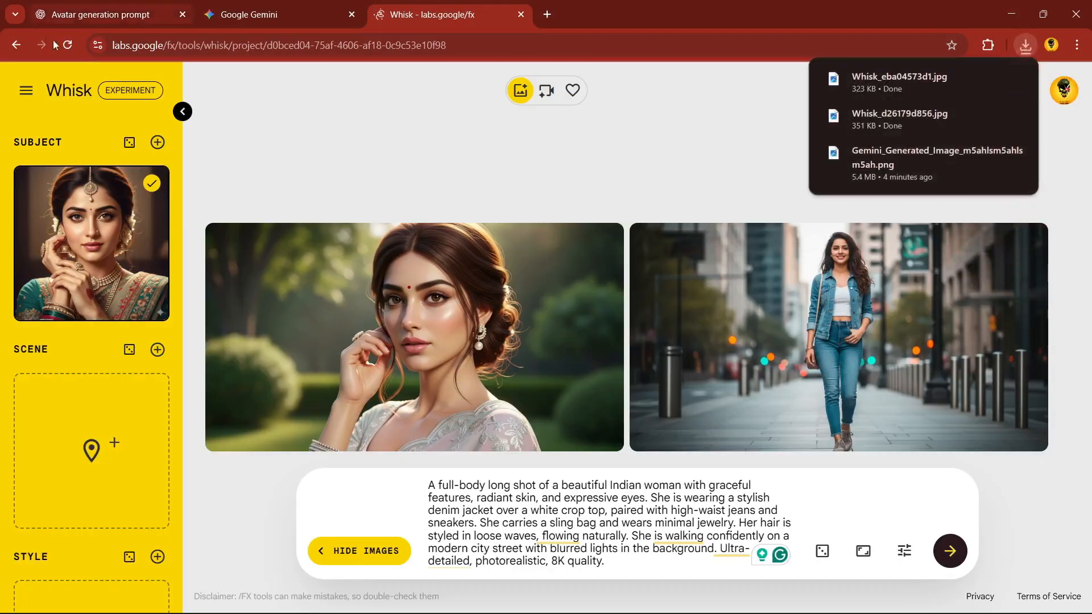
- Look through the modern outfit prompts in ChatGPT and send the request "give me medium shot"
left_click(104, 12)
scroll(401, 370, "down", 3)
scroll(401, 370, "up", 2)
scroll(384, 380, "up", 1)
scroll(384, 380, "down", 3)
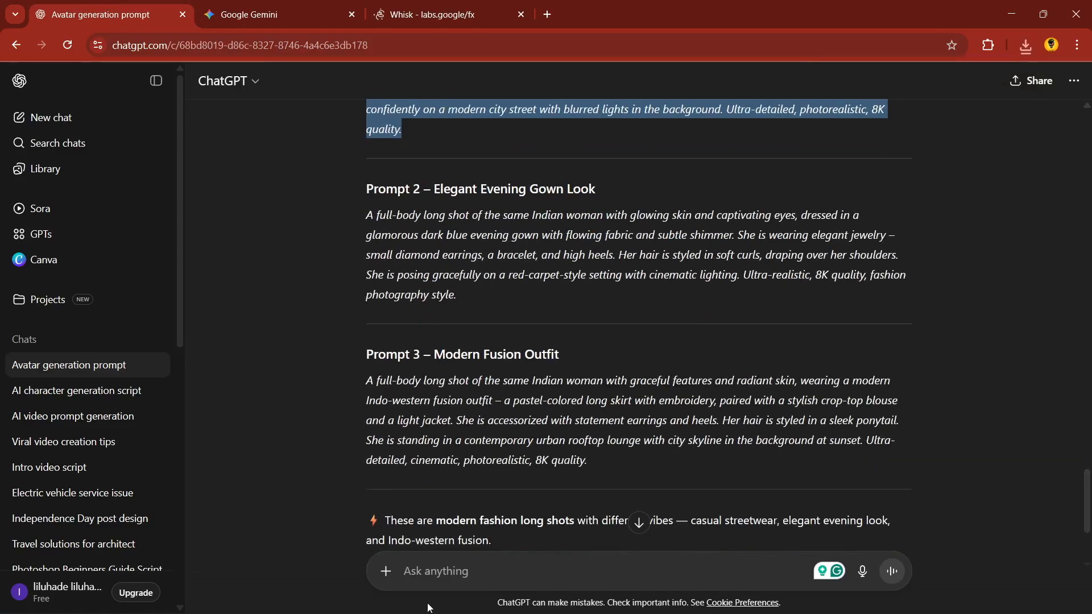
left_click(459, 571)
type("i s")
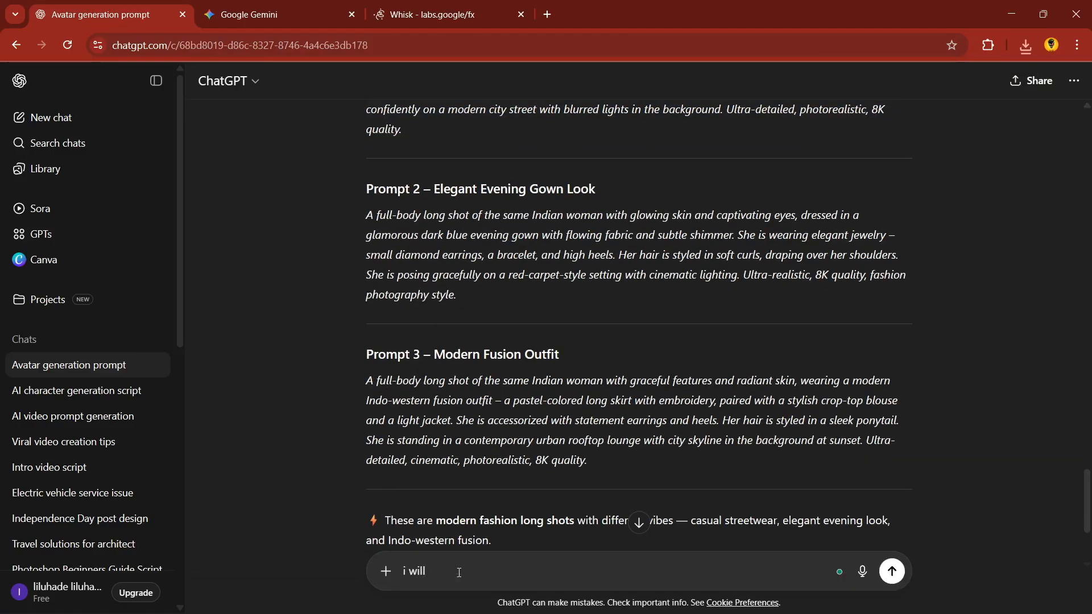
key("ctrl+a")
type("giv")
key("Return")
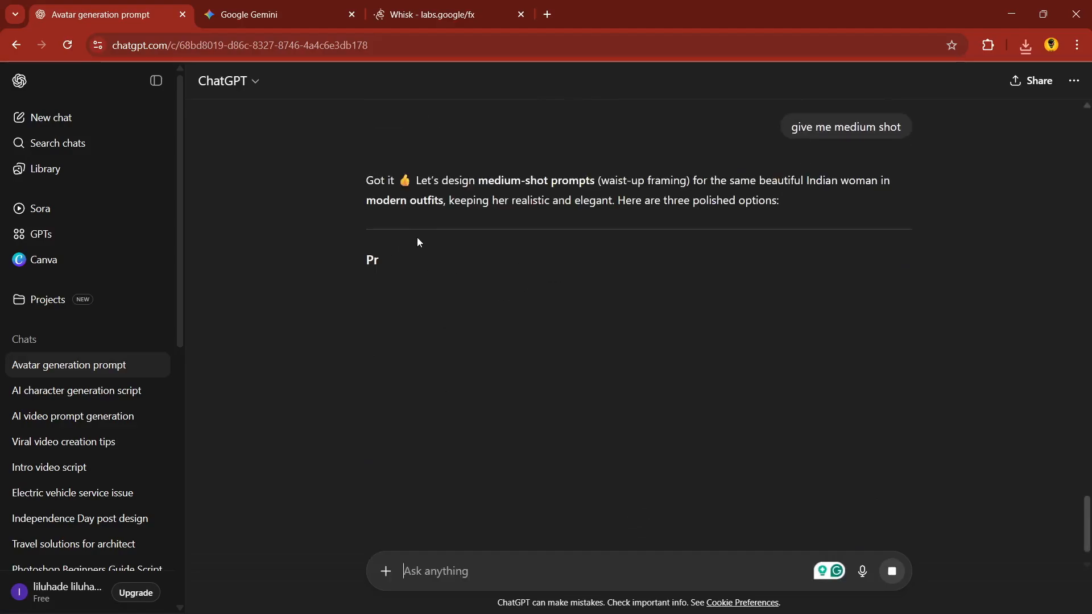
- Try to generate a medium shot in Whisk by replacing the prompt with Prompt 2 – Trendy Urban Style copied from ChatGPT
scroll(382, 305, "down", 1)
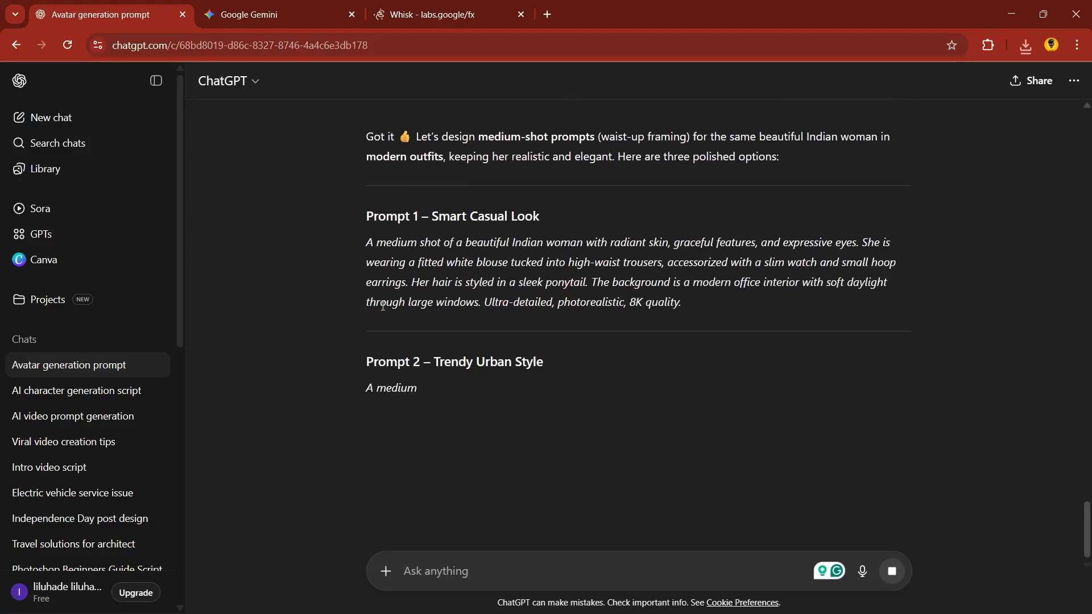
left_click_drag(364, 388, 750, 471)
key("ctrl+c")
left_click(421, 8)
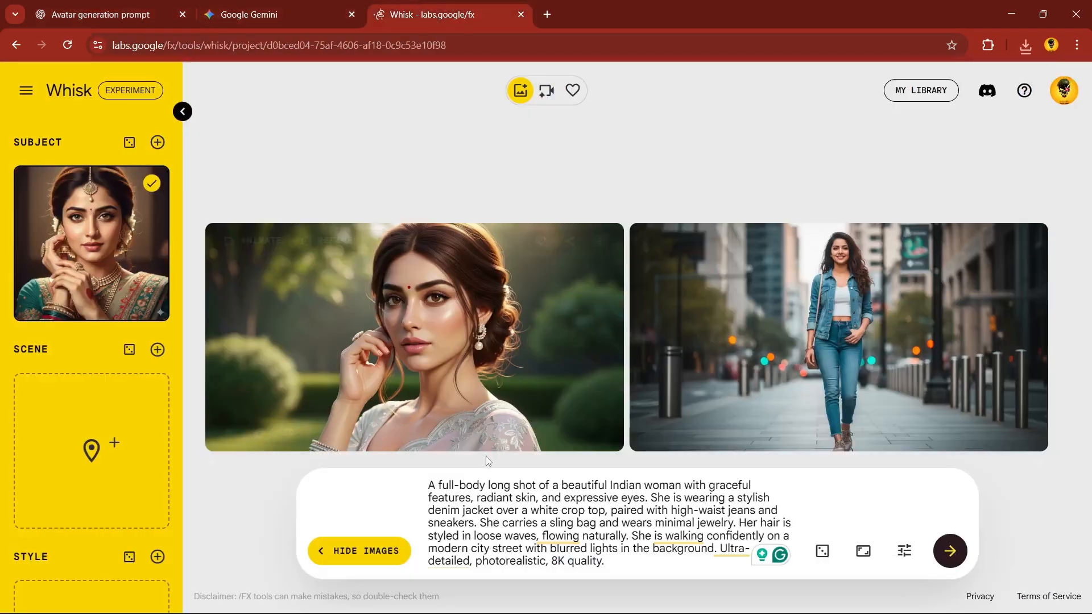
key("ctrl+a")
key("ctrl+v")
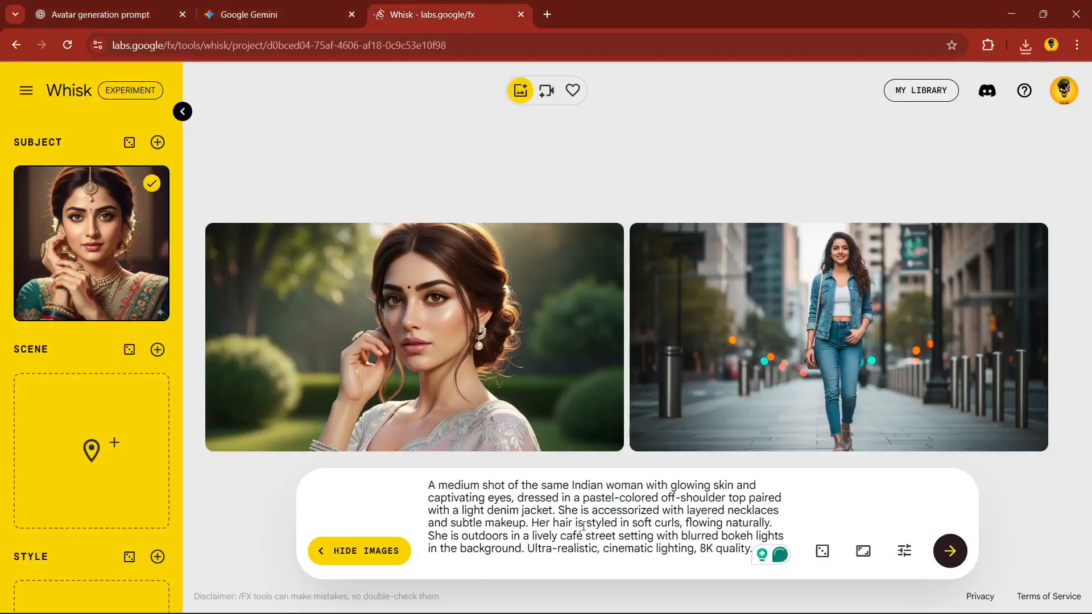
key("Return")
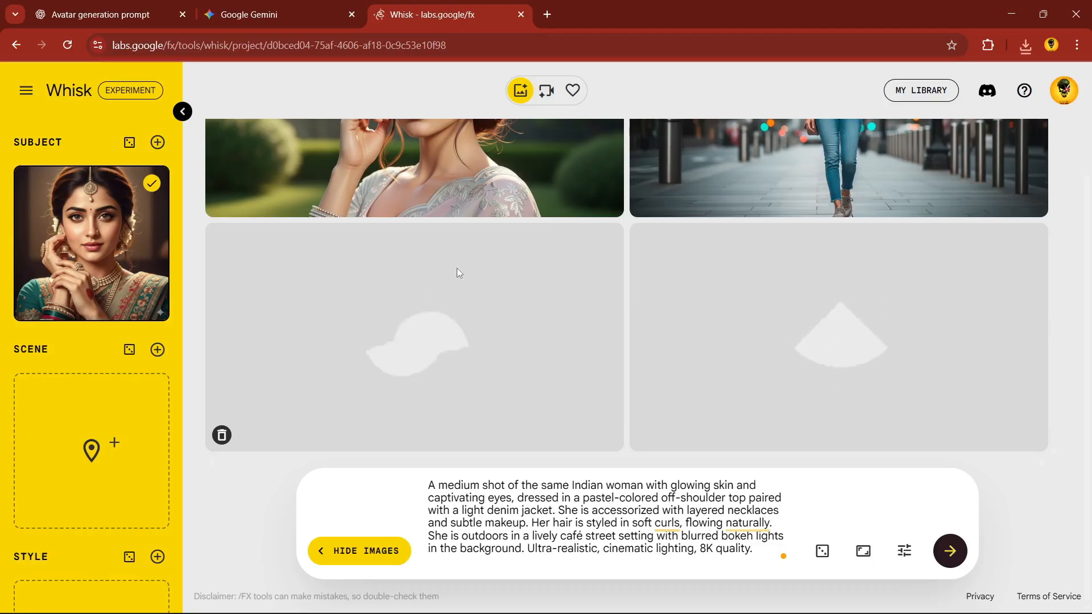
scroll(458, 274, "up", 2)
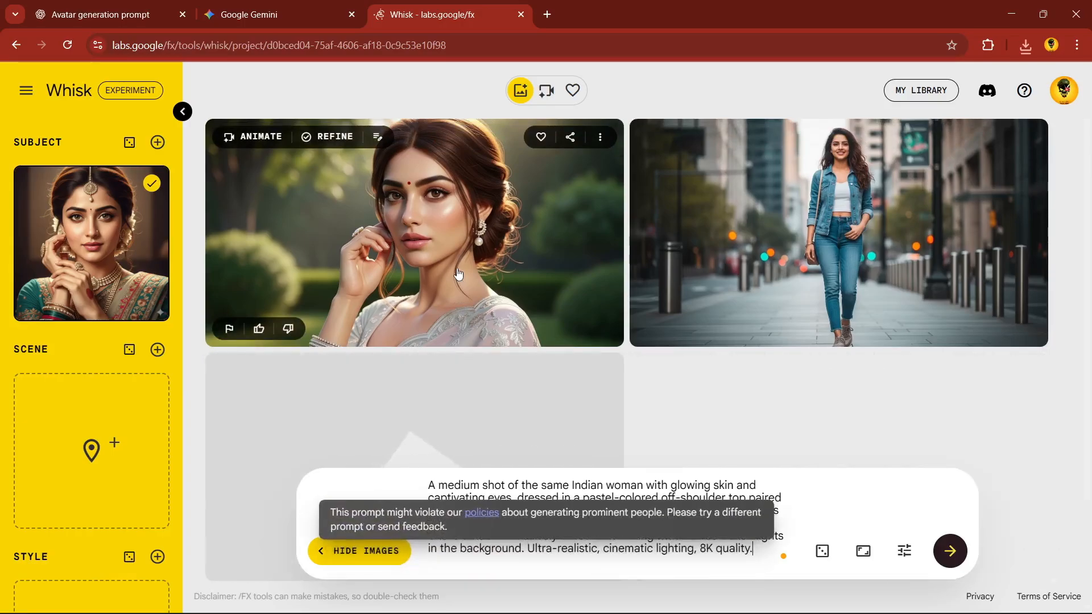
scroll(457, 269, "down", 3)
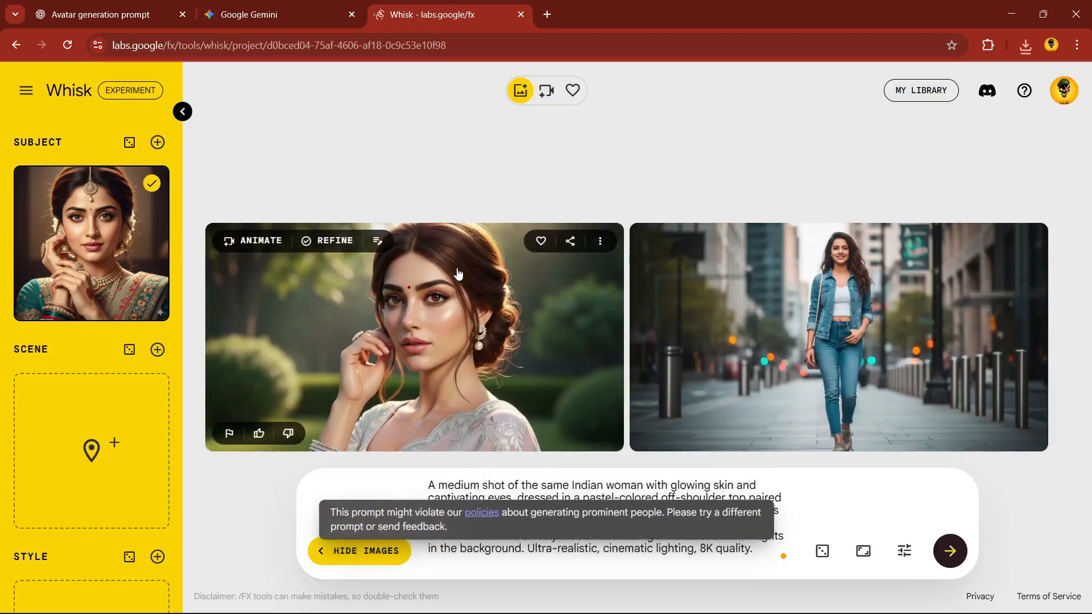
- Copy ChatGPT's medium-shot prompt for the Indo-western embroidered kurti, replace the Whisk prompt with it and generate the images
left_click(100, 14)
scroll(191, 127, "down", 2)
left_click_drag(358, 391, 859, 455)
key("ctrl+c")
left_click(438, 14)
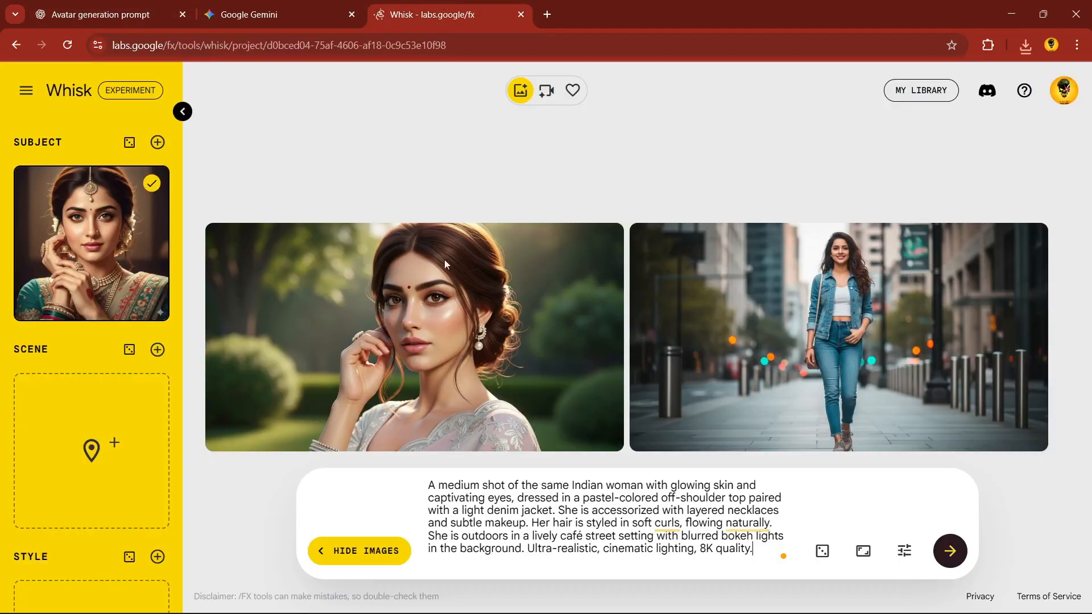
key("ctrl+a")
key("ctrl+v")
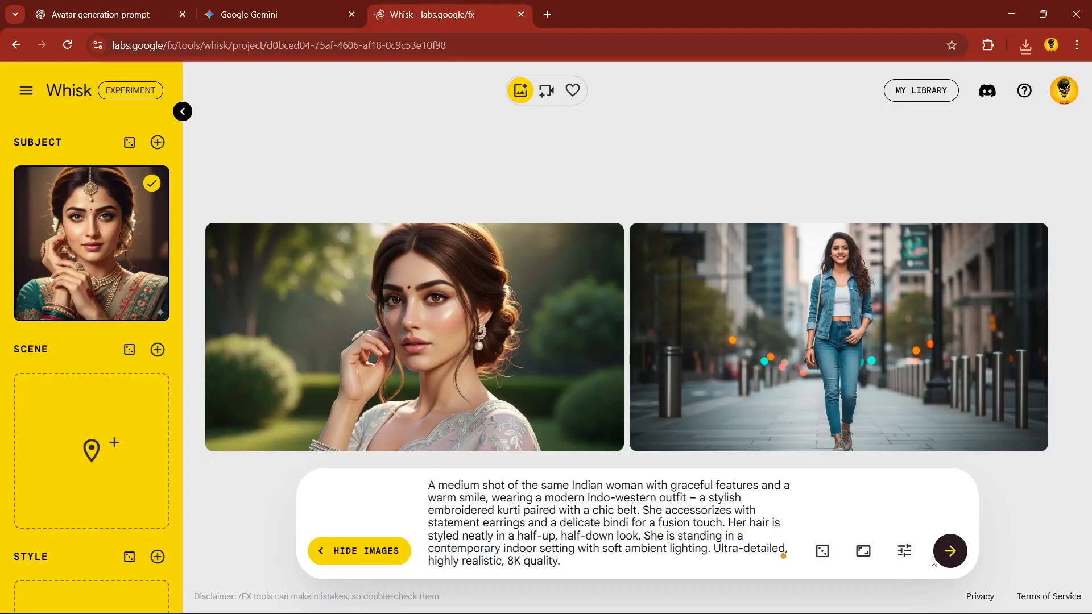
left_click(945, 553)
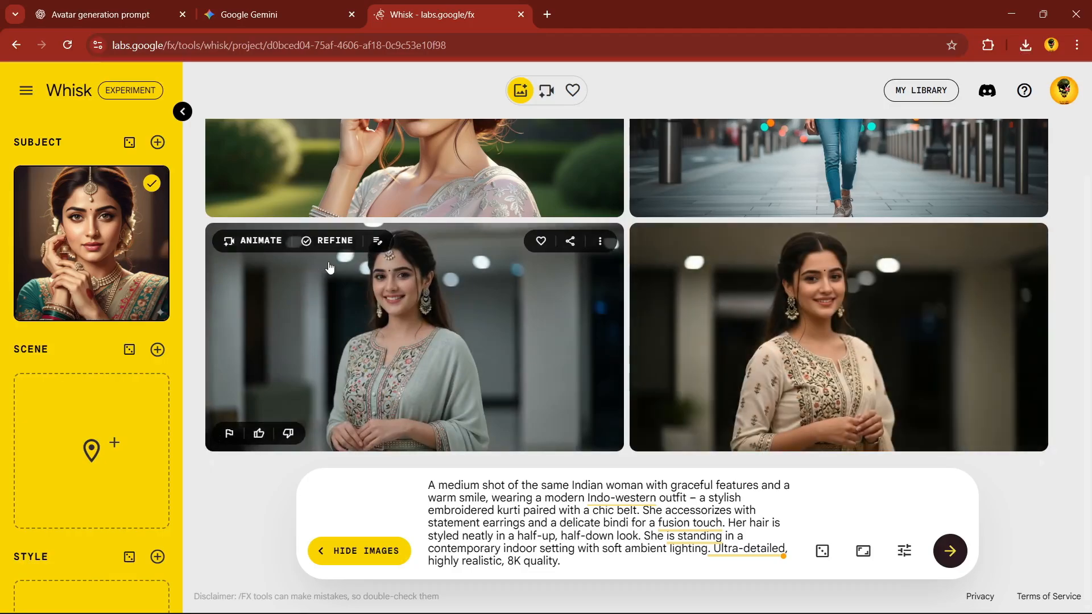
- View the generated pale green kurti image with the shawl enlarged, close the preview and download the image
scroll(408, 286, "up", 3)
scroll(408, 286, "down", 3)
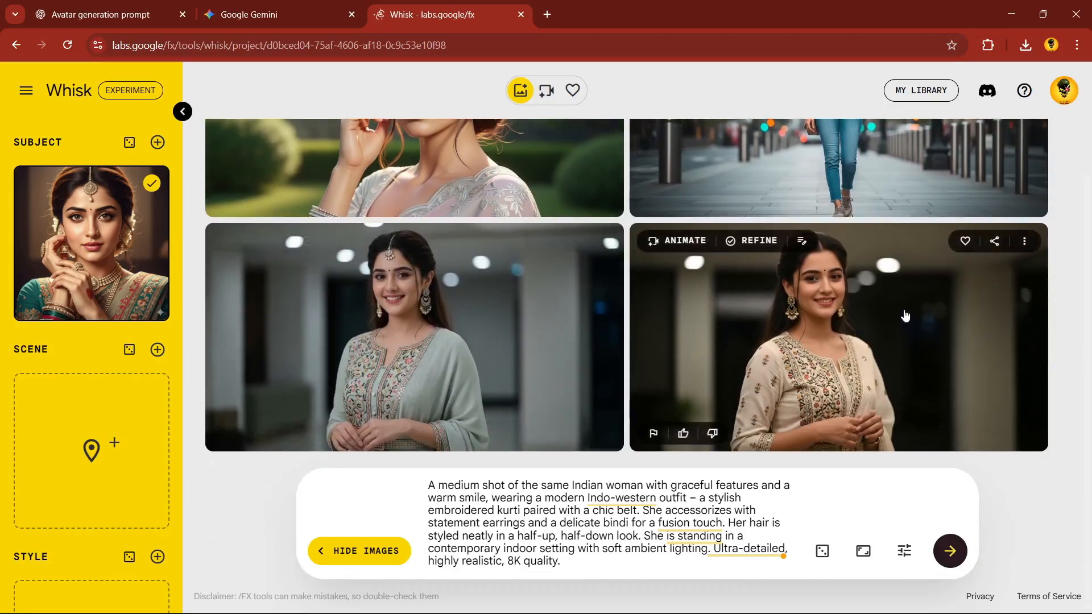
left_click(604, 242)
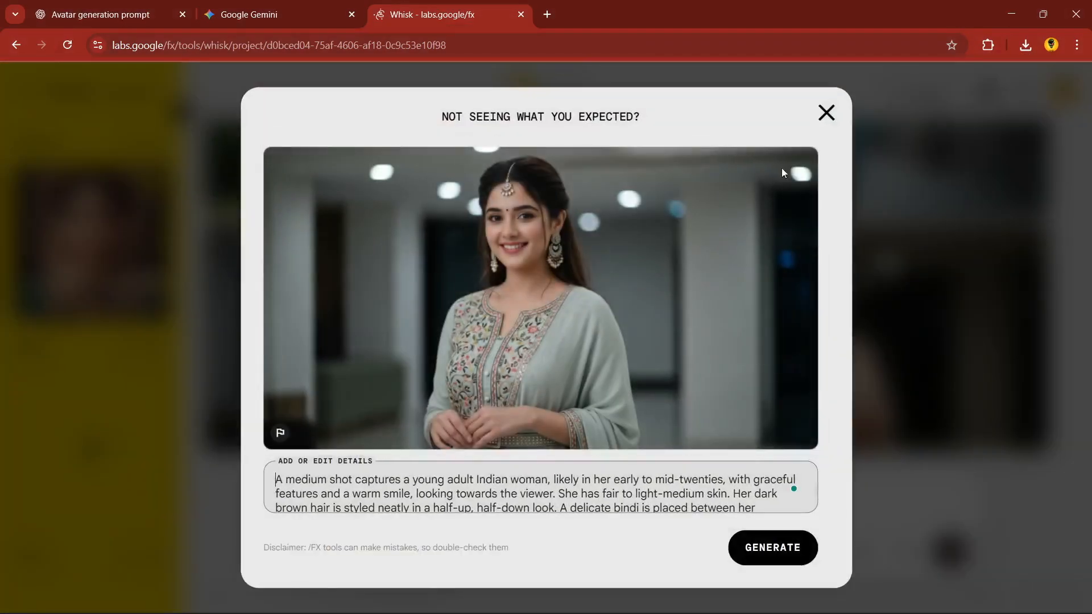
left_click(838, 112)
left_click(600, 242)
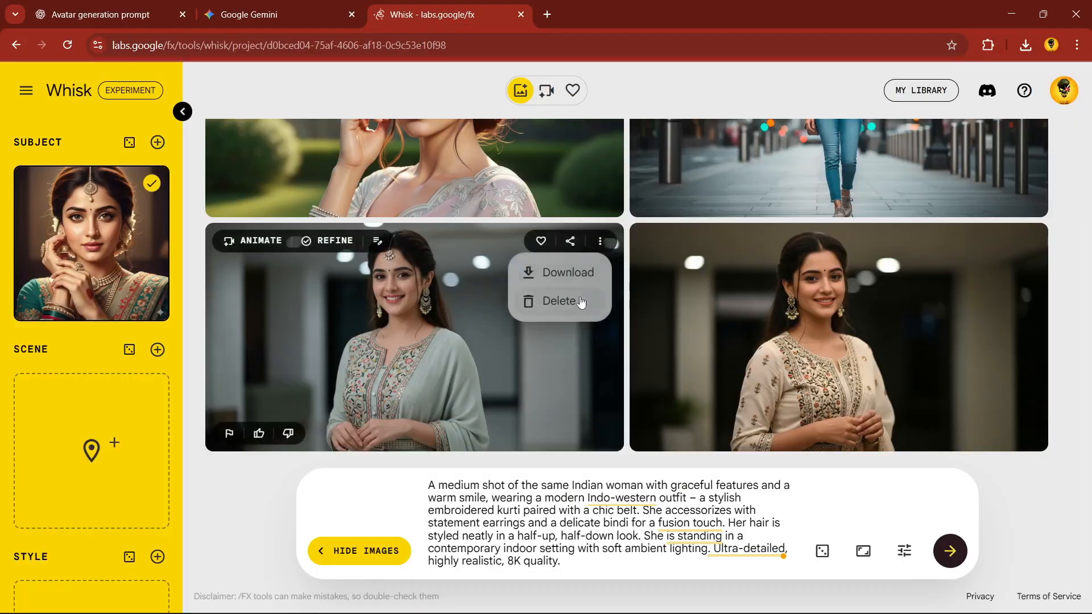
left_click(569, 272)
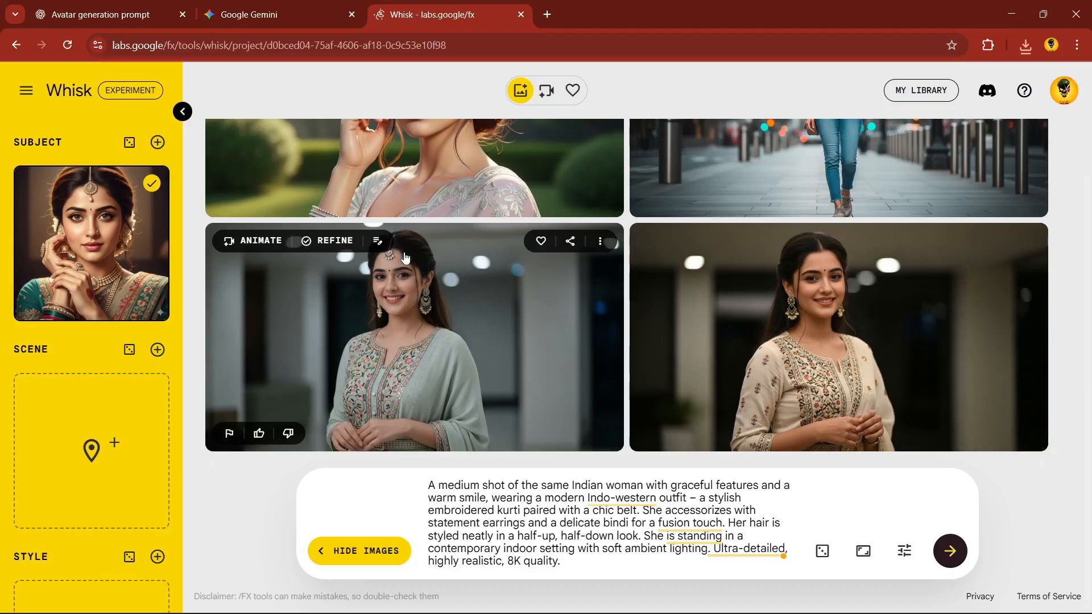
scroll(511, 326, "up", 2)
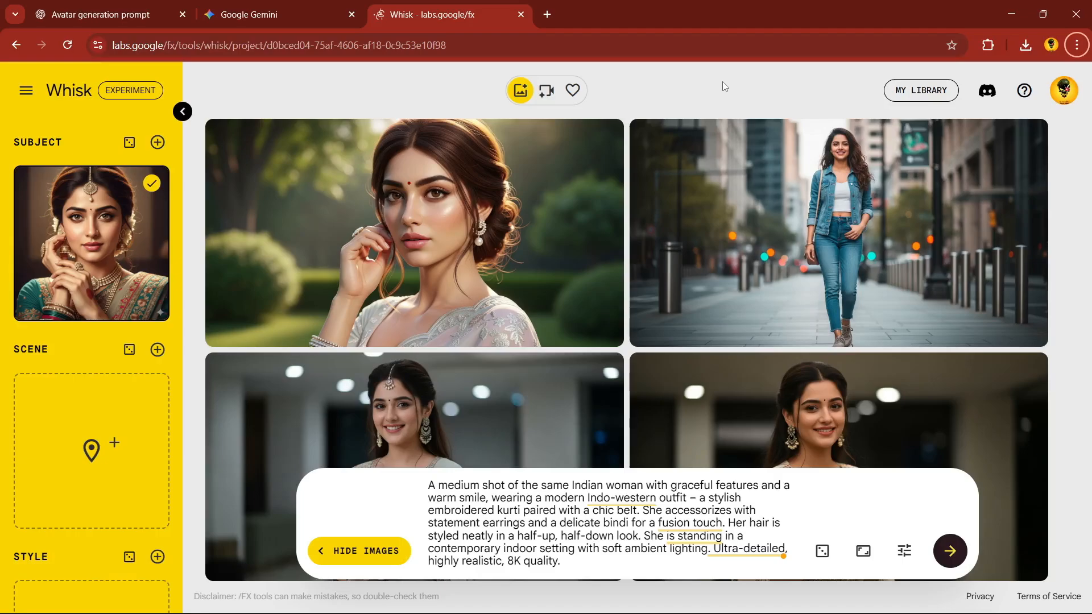
key("alt+Tab")
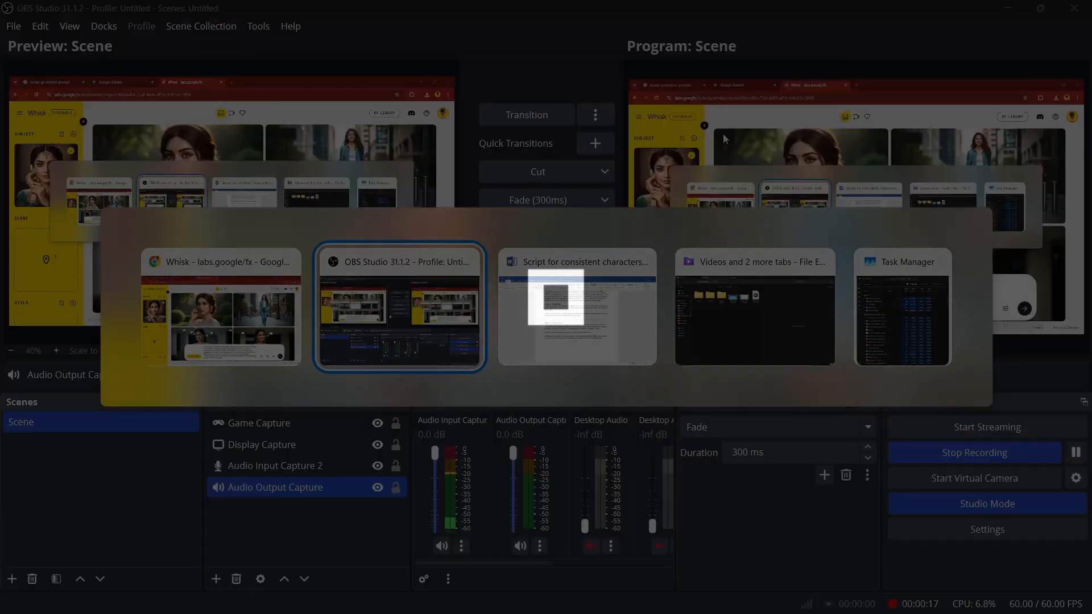